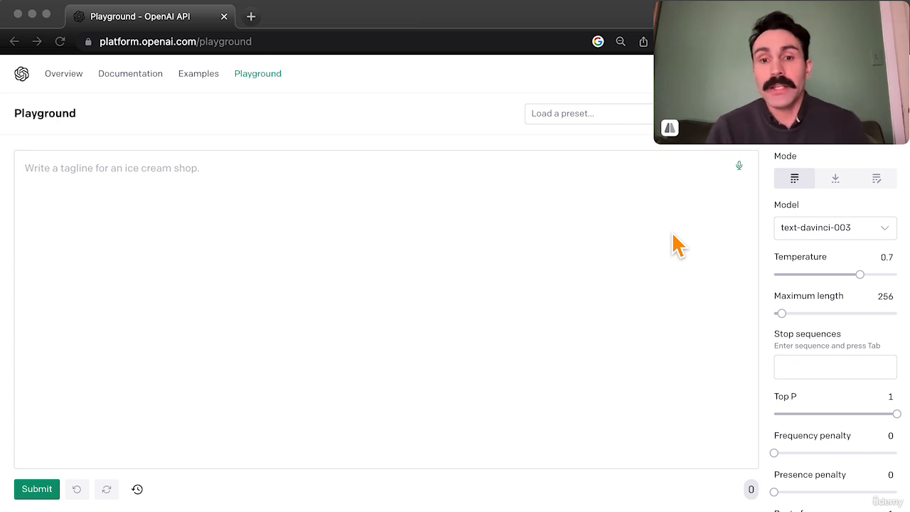
Set the temperature to 1 and the maximum length to 1943.
double_click(56, 116)
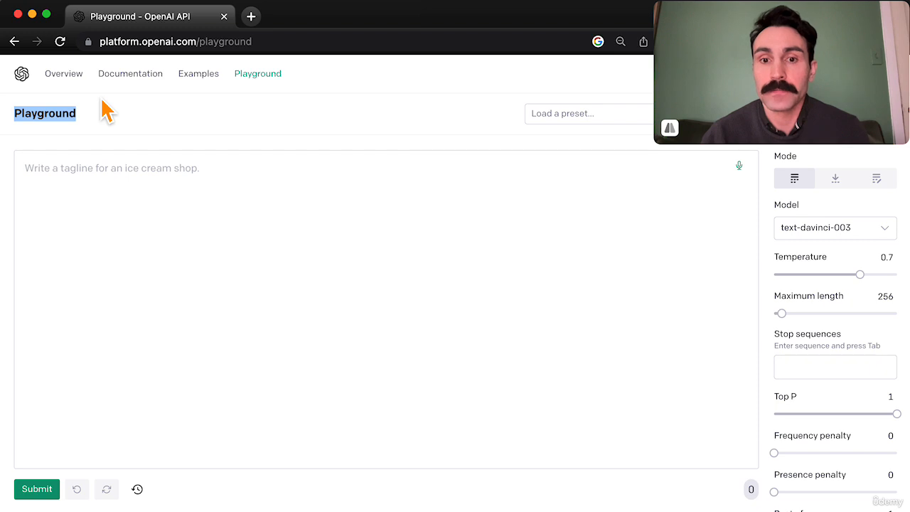
left_click_drag(862, 275, 907, 274)
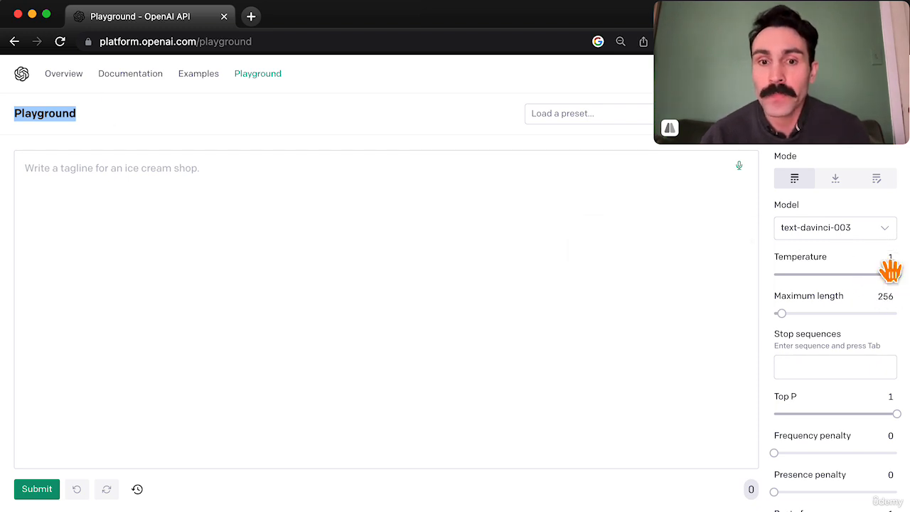
left_click_drag(782, 313, 834, 315)
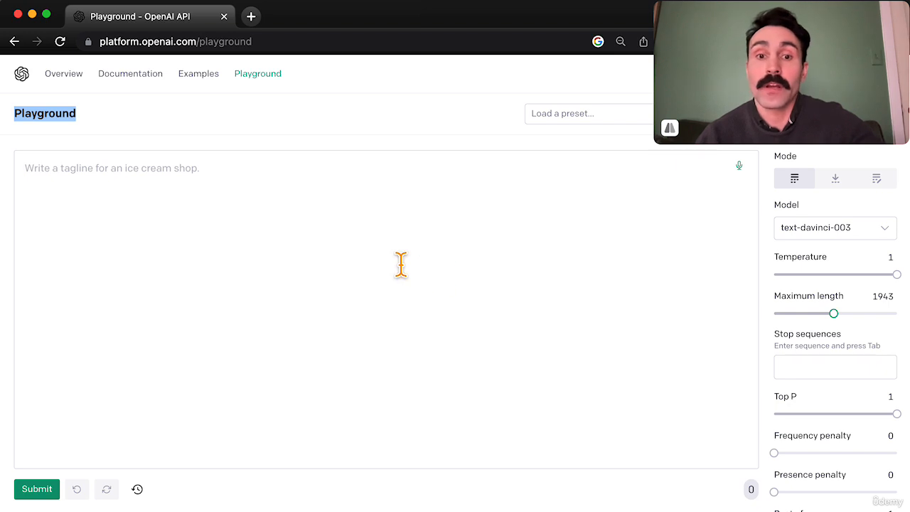
Begin the prompt with "Write an instagram post description. It's adopt an owl month.".
left_click(280, 244)
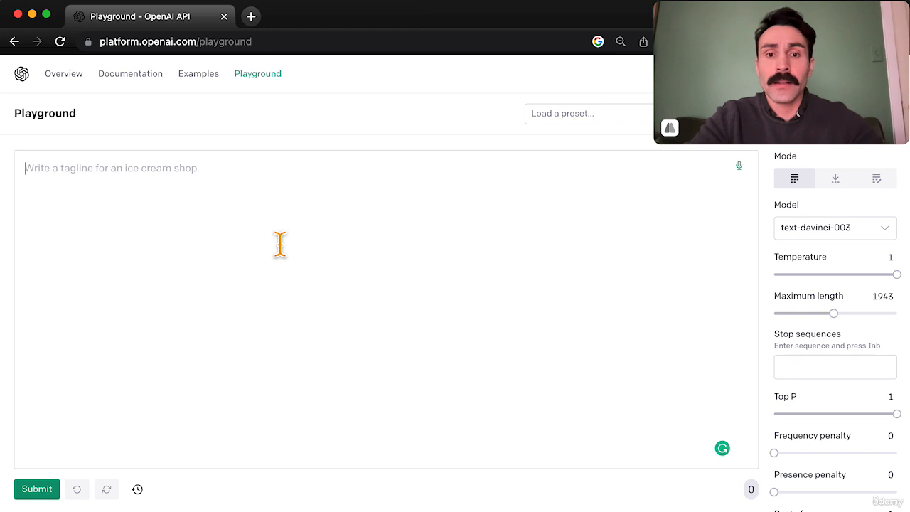
type("W")
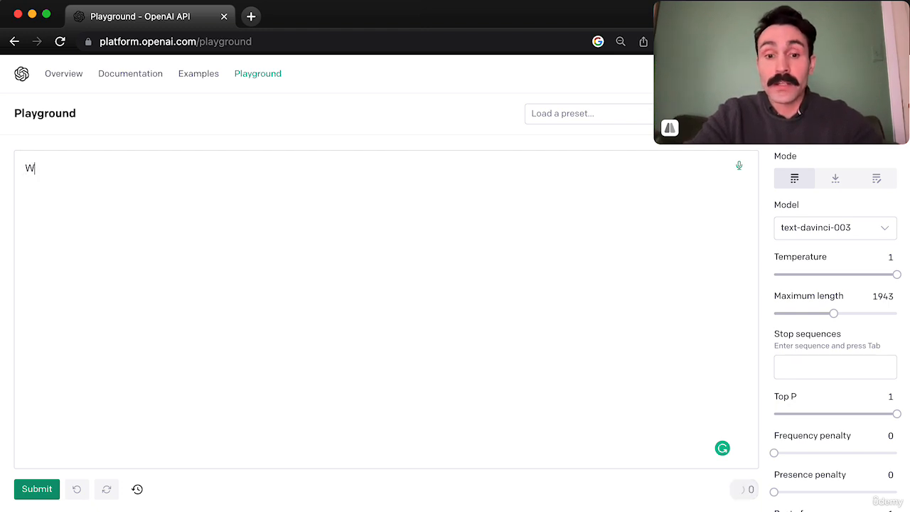
type("rite an ins")
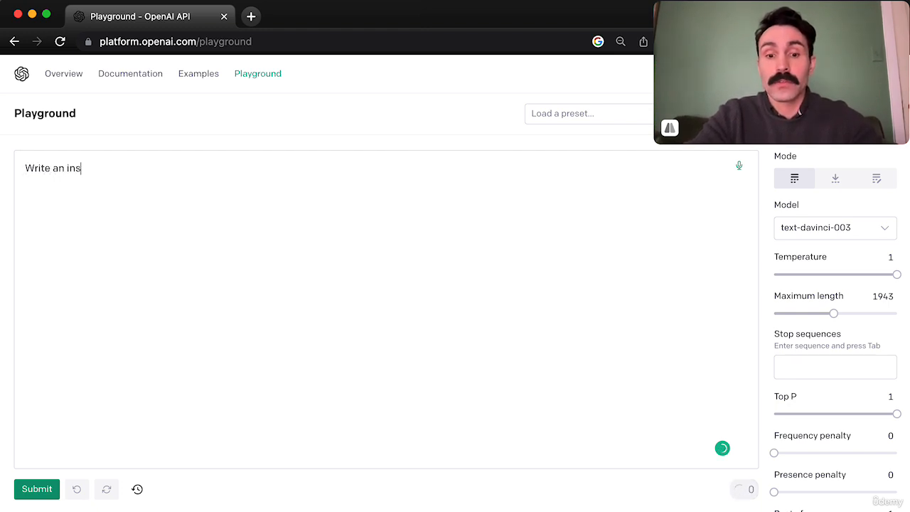
type("tagram post description.")
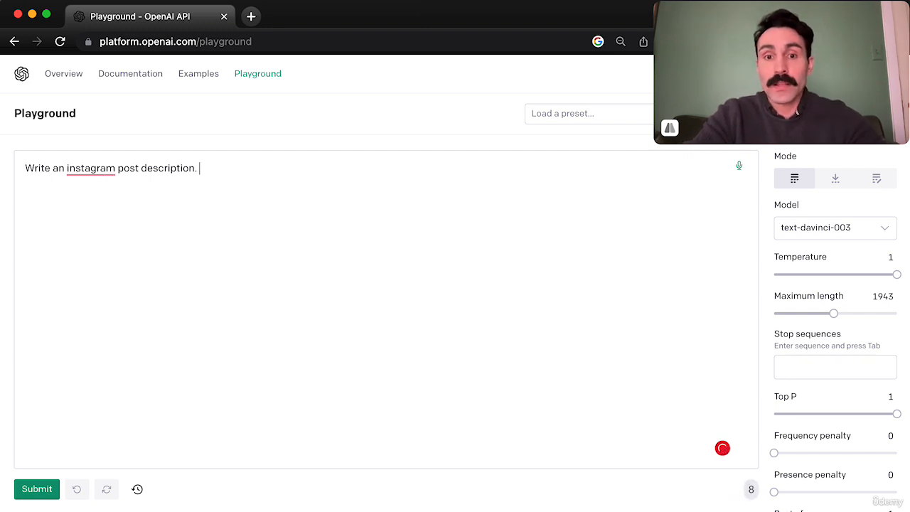
type("It's adopt an")
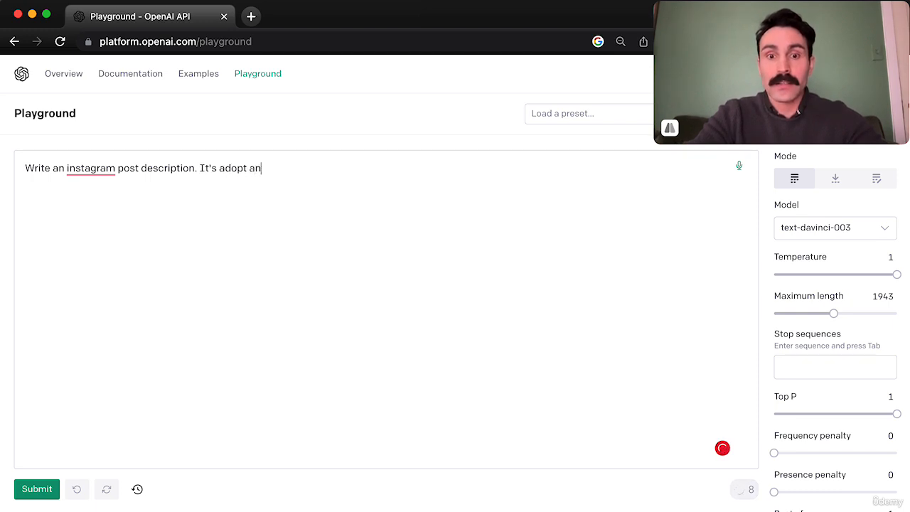
type(" owl month. Hoo")
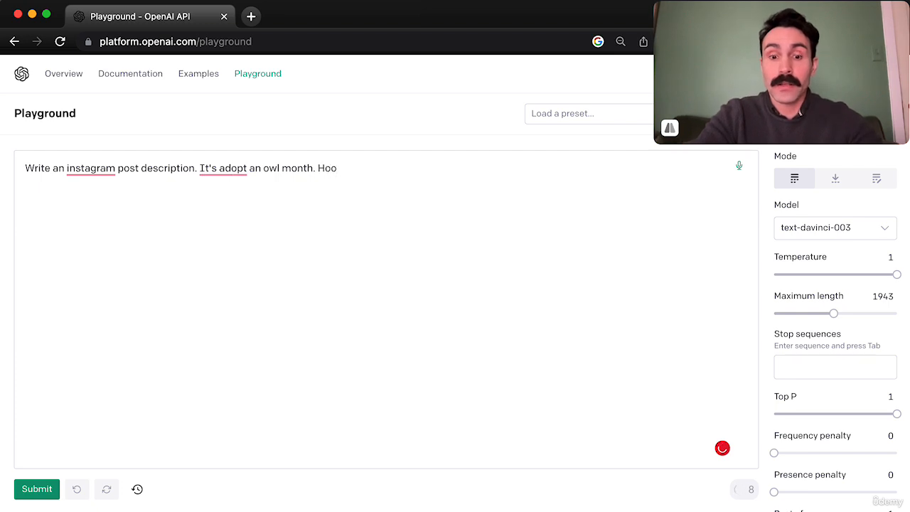
type("'s hungry i a fo")
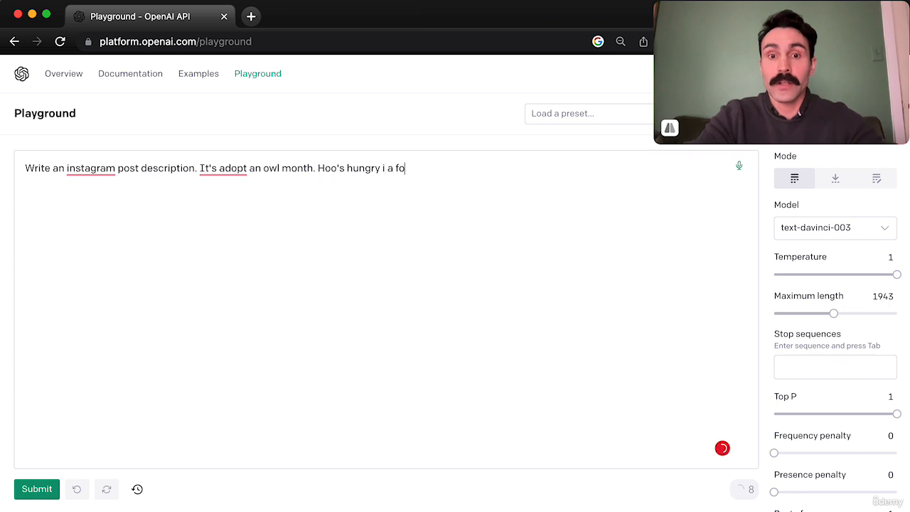
type("od delivery app that uses owls to deliver food.")
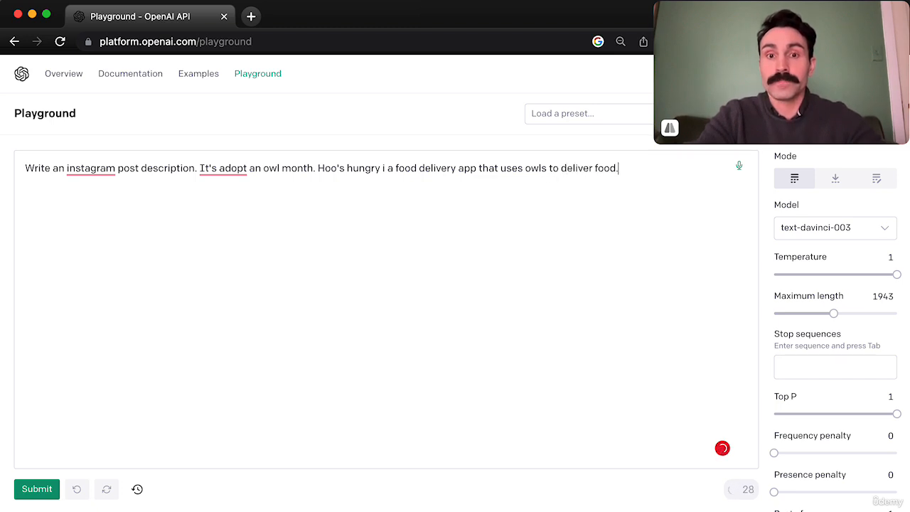
Append "Hoo's hungry is a food delivery app that uses owls to deliver food." to the prompt and submit it.
left_click(387, 171)
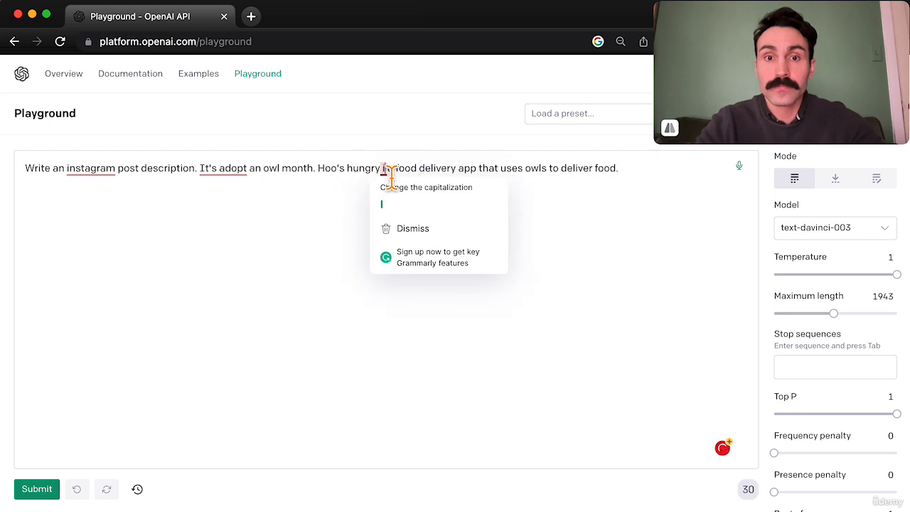
type("s a")
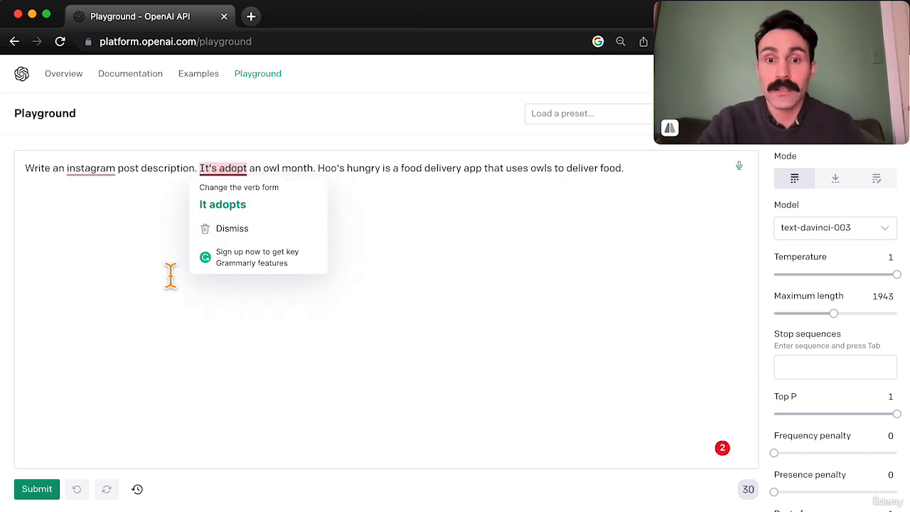
left_click(36, 491)
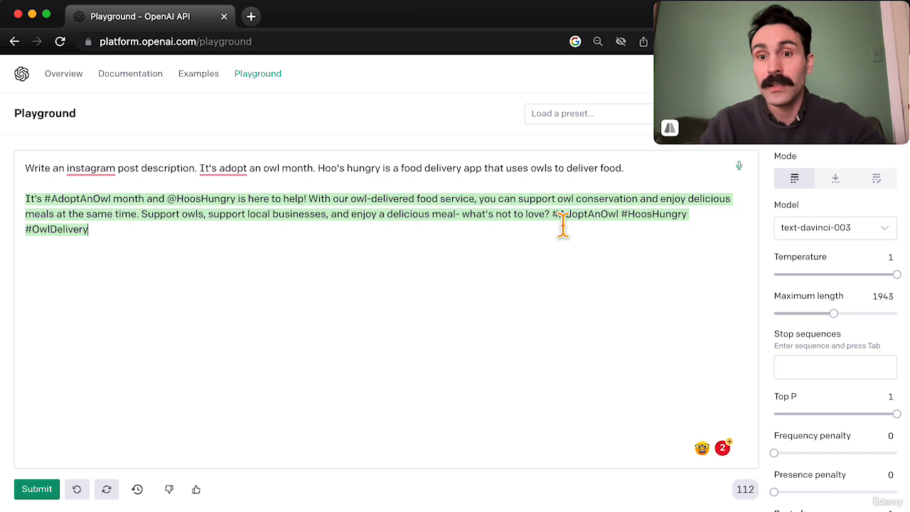
Review the hashtags in the first generated post, and delete that post and the blank line below the prompt.
left_click_drag(557, 225, 577, 230)
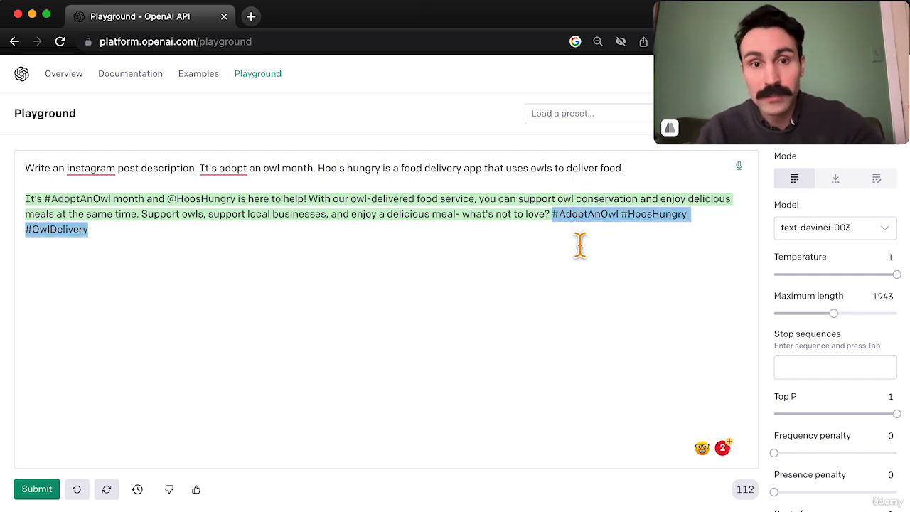
left_click(578, 246)
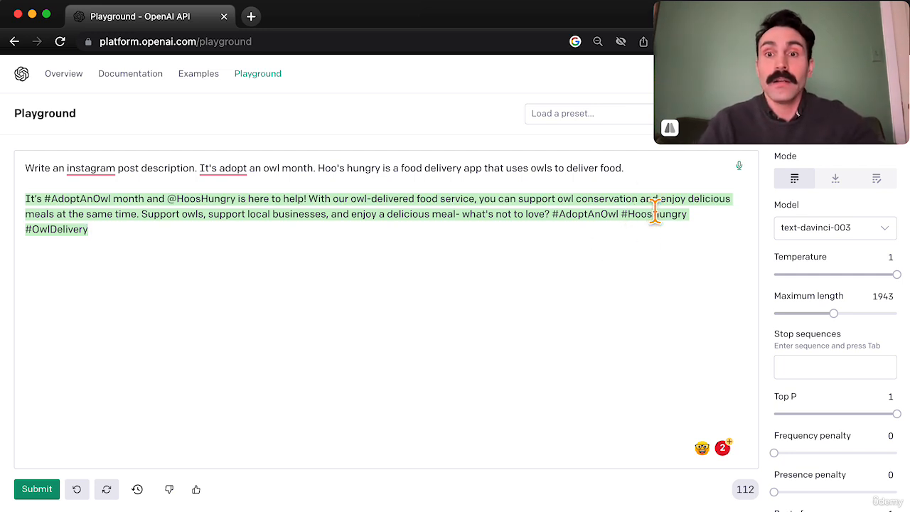
left_click_drag(289, 245, 24, 199)
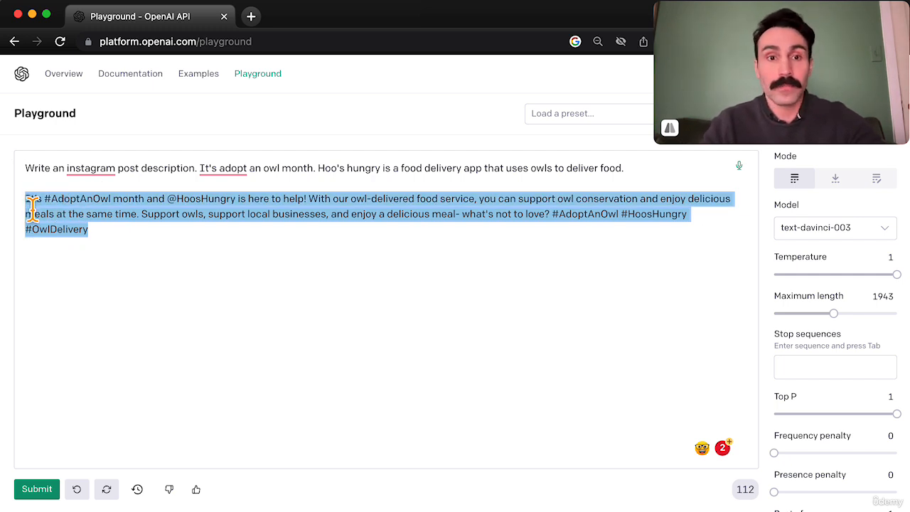
key("BackSpace")
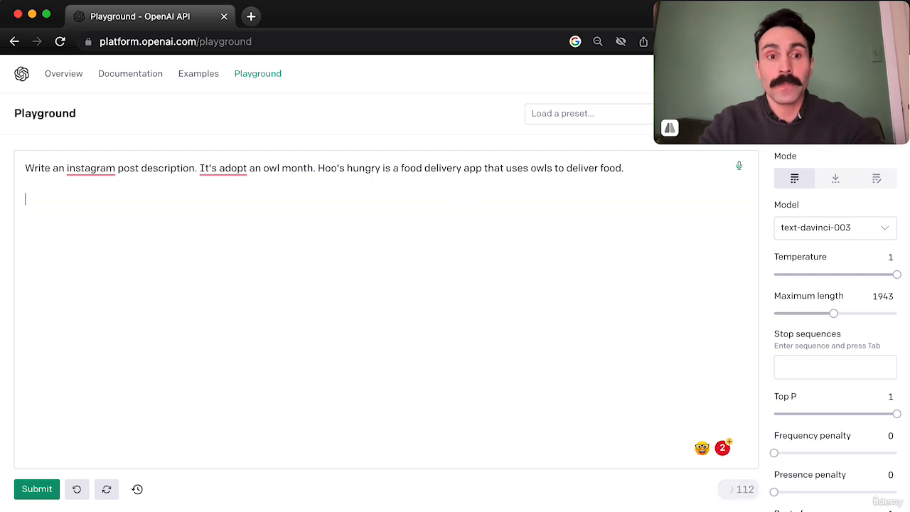
key("BackSpace")
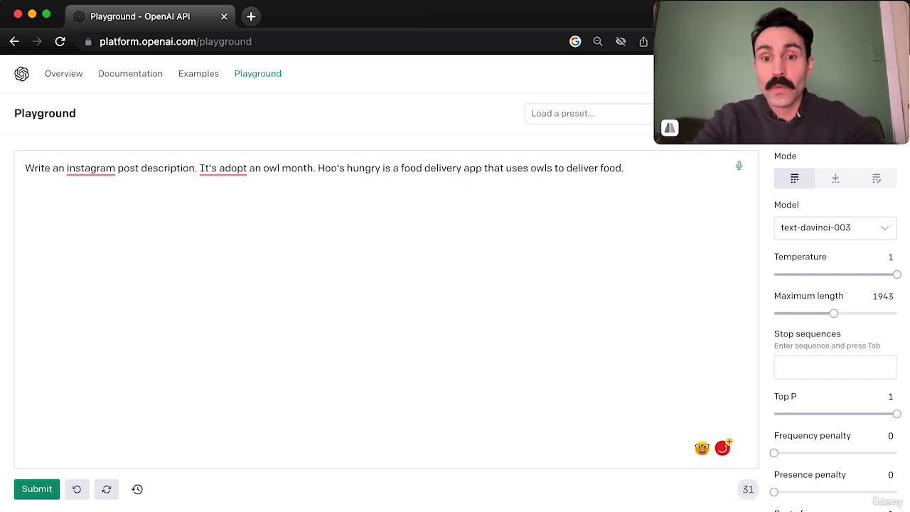
Append "Use emojis." to the prompt and generate a new post.
type("Use")
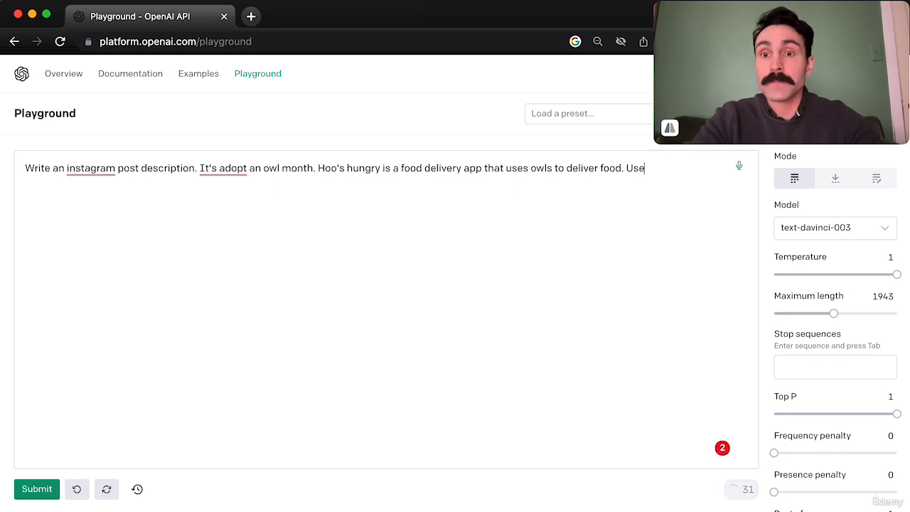
type(" emojis.")
left_click(39, 488)
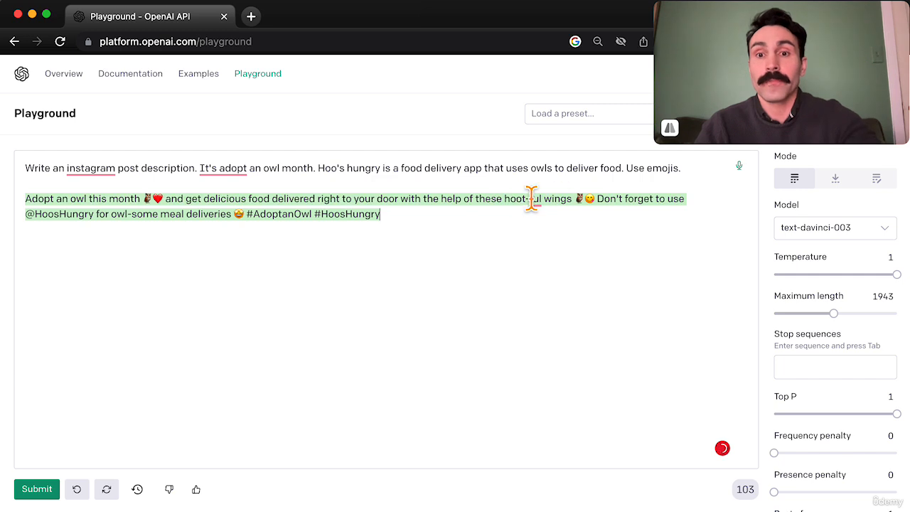
Replace the generated emoji post with the extra prompt instruction "Add a call to action." and submit the prompt again.
left_click_drag(384, 216, 32, 201)
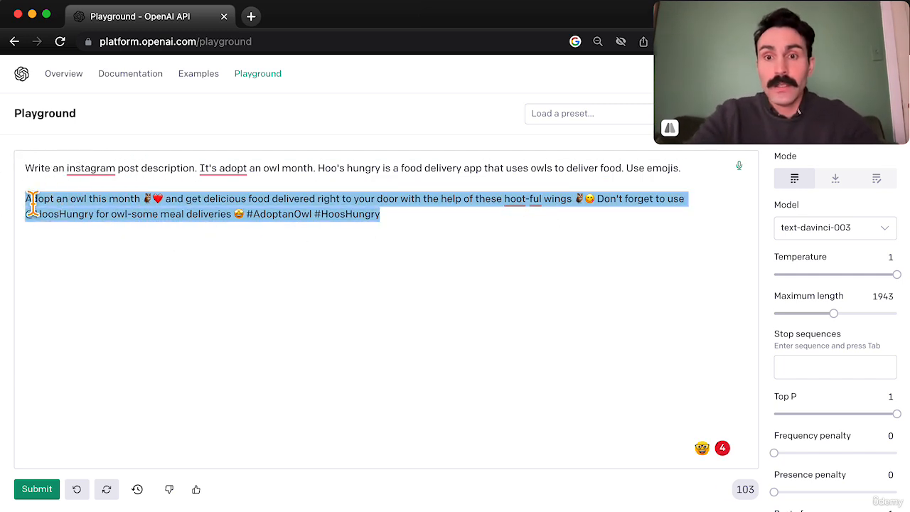
key("BackSpace")
key("BackSpace")
type("Add a call to")
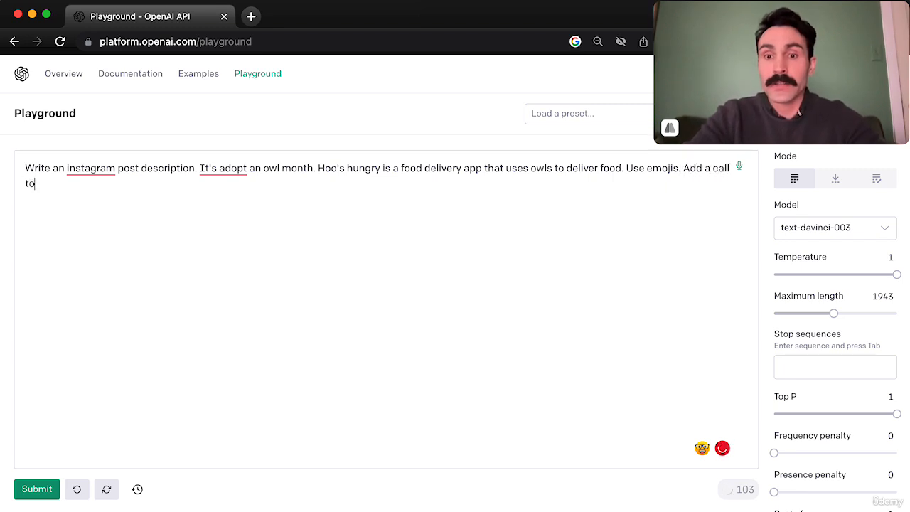
type(" action.")
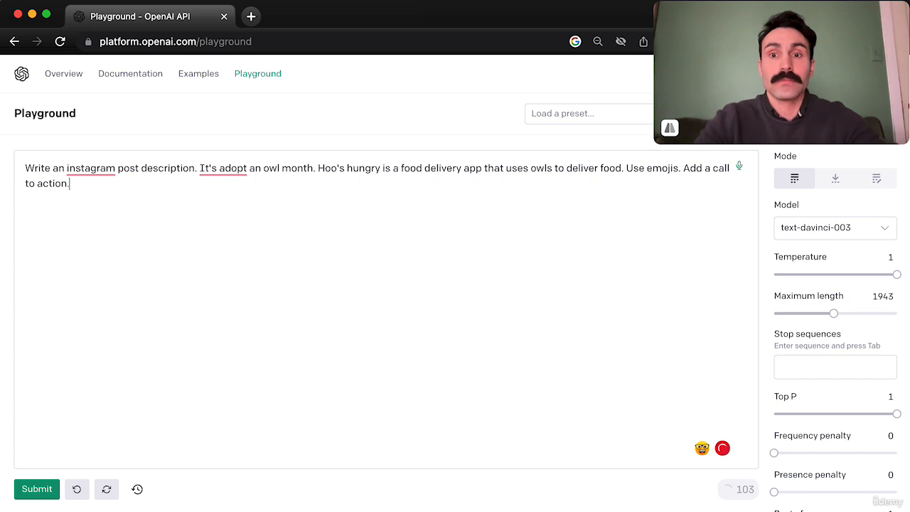
left_click(36, 490)
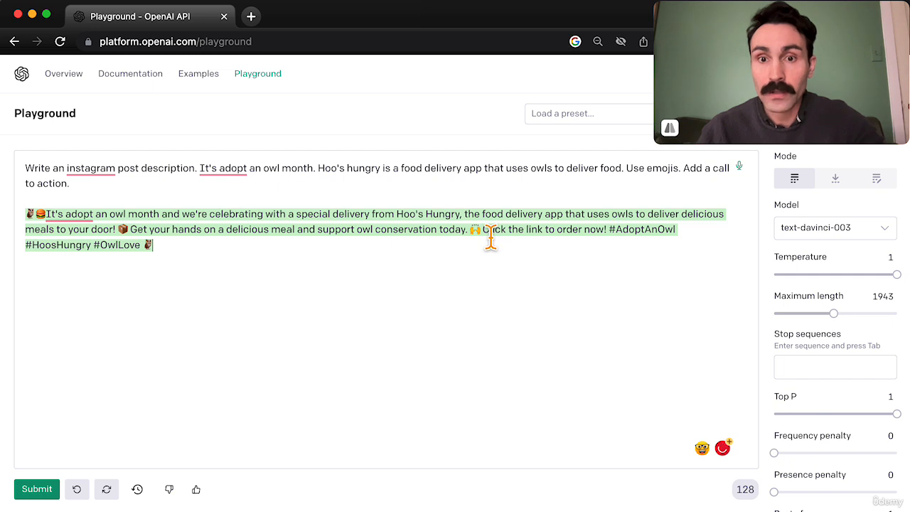
Check the call to action in the generated post, and clear that post from below the prompt.
left_click_drag(491, 238, 601, 239)
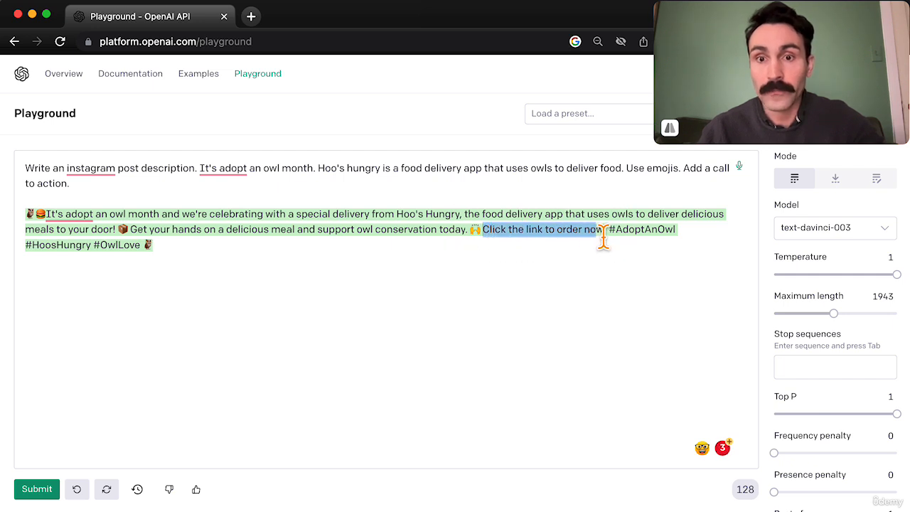
left_click(601, 238)
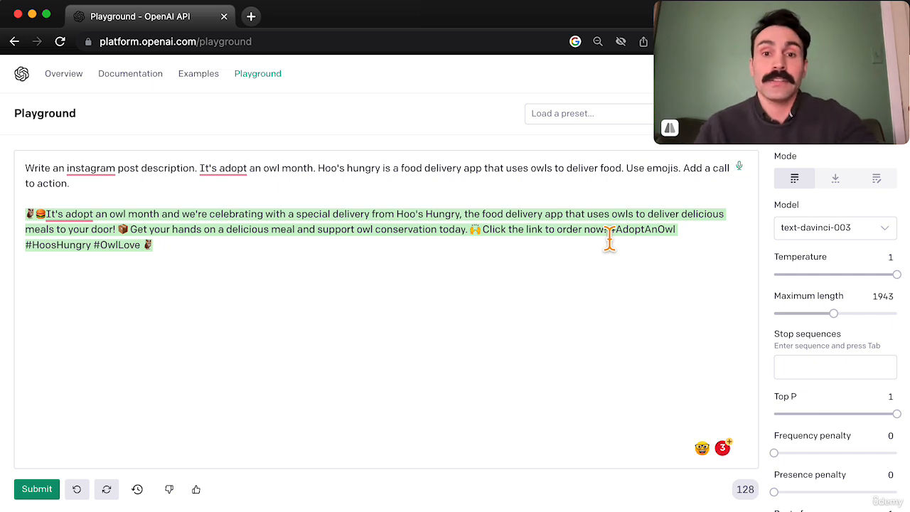
left_click(589, 189)
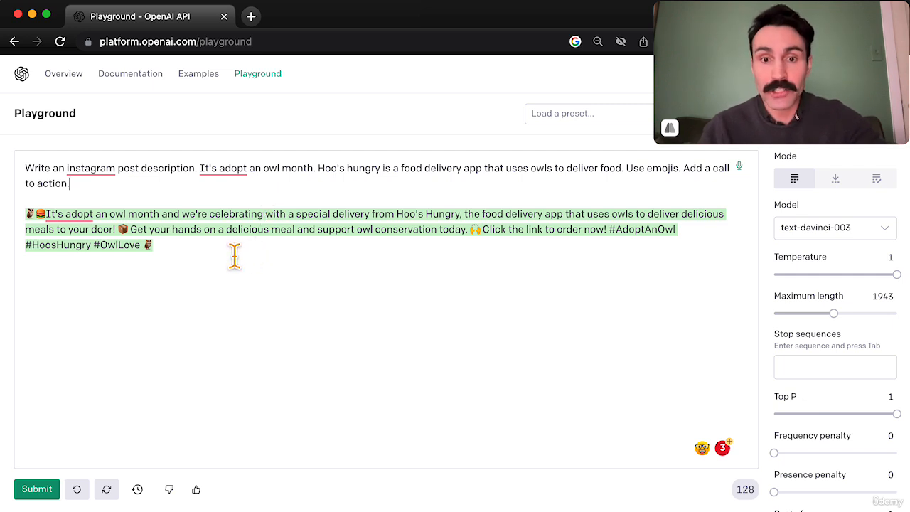
left_click_drag(217, 257, 10, 216)
key("BackSpace")
key("BackSpace")
key("BackSpace")
type("Ment")
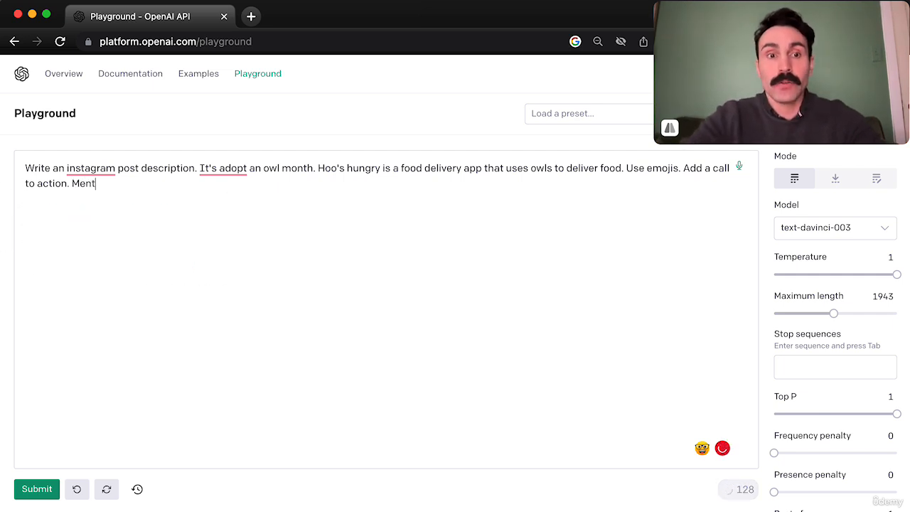
type("ion @BarnOw")
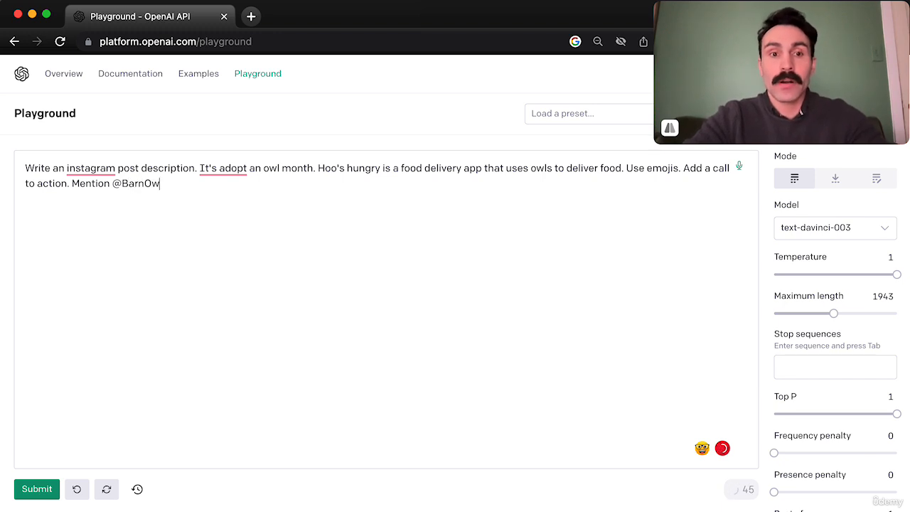
type("lFund.")
left_click(39, 491)
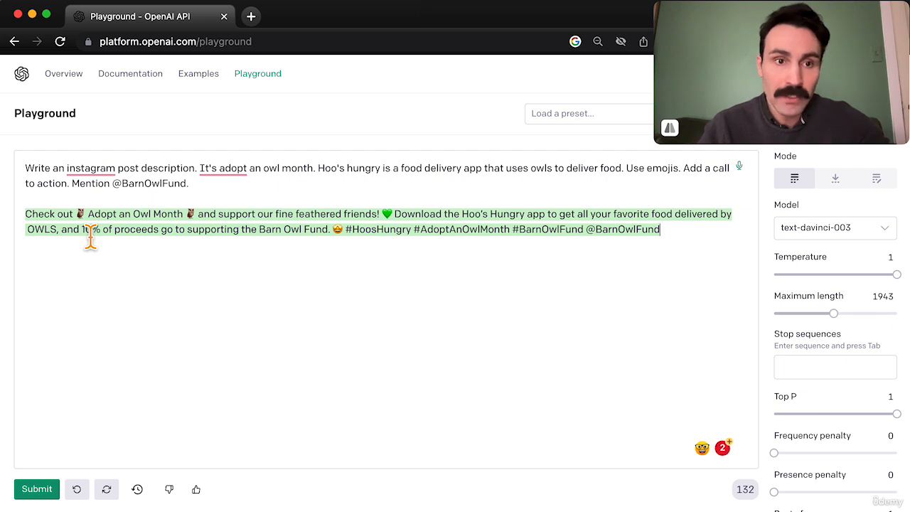
left_click_drag(84, 238, 130, 240)
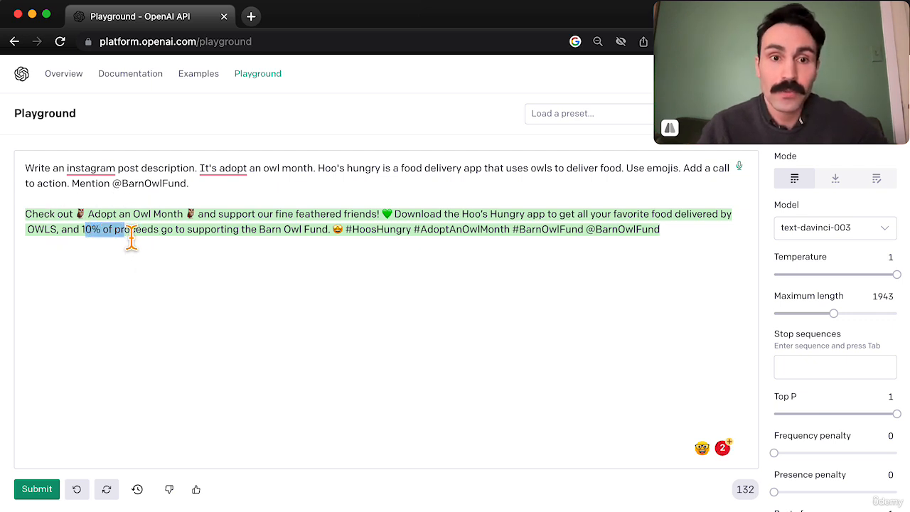
triple_click(216, 238)
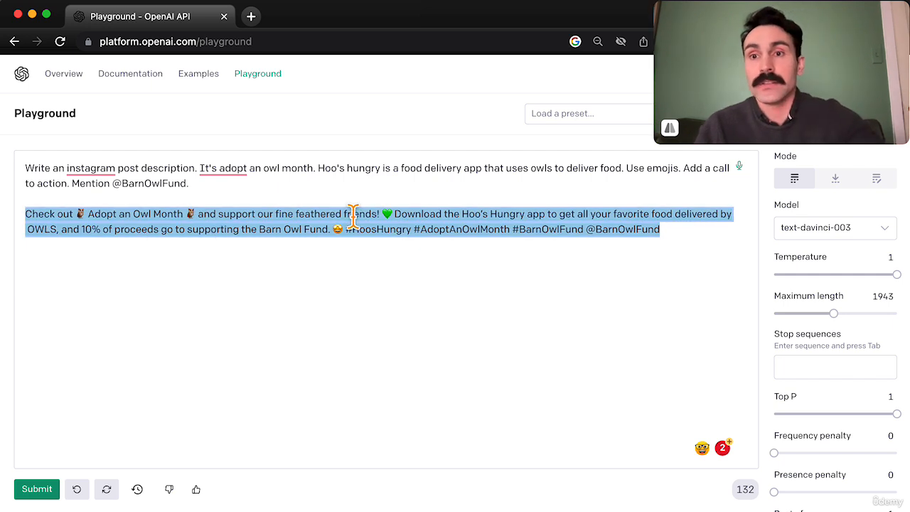
left_click(389, 194)
left_click_drag(684, 235, 123, 208)
key("BackSpace")
Append "Let's offer a 10% discount with code BarnOwl." to the prompt and generate another post.
type("Let's offer a 10%")
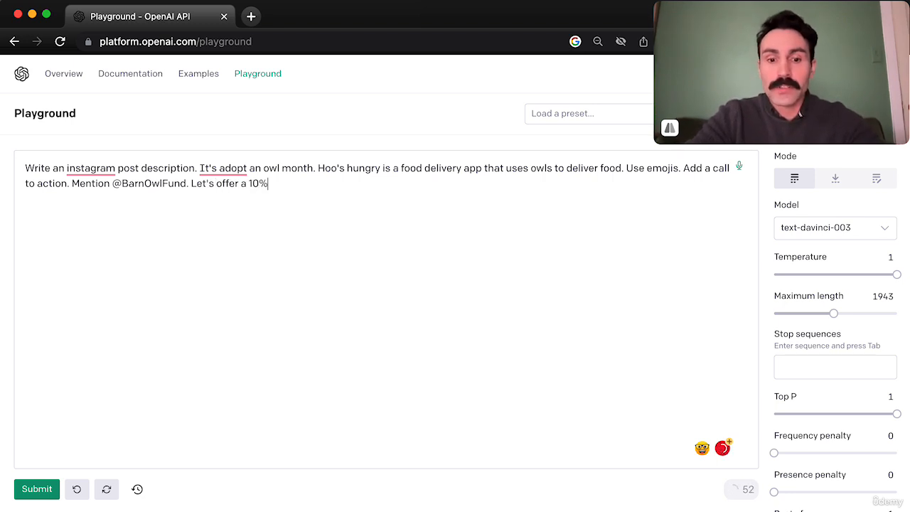
type(" discount with ")
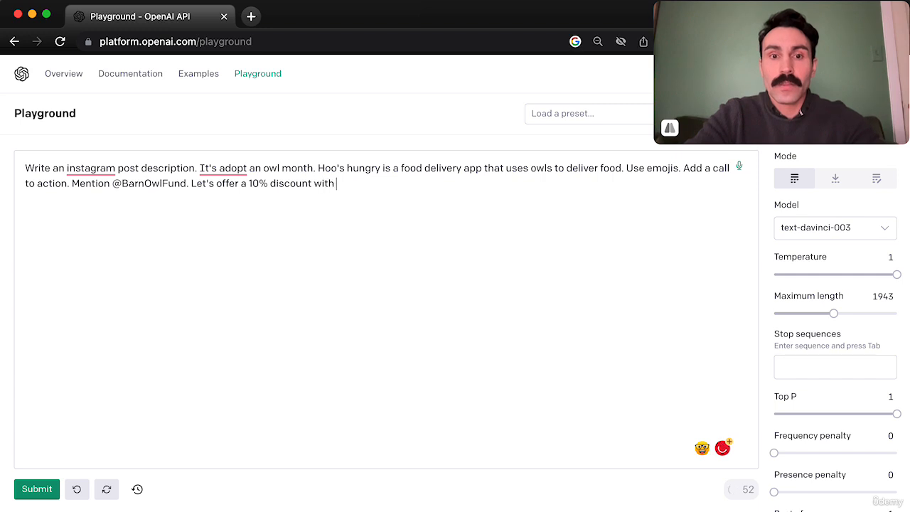
type("code Ba")
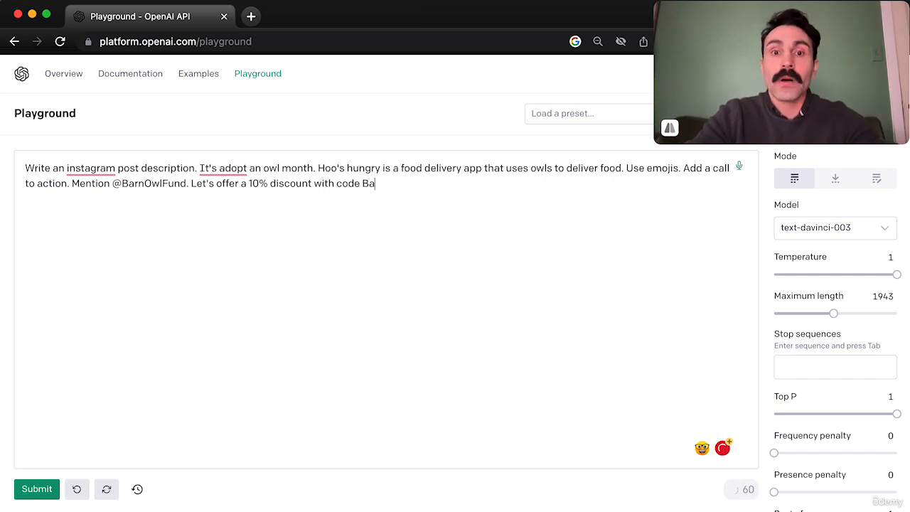
type("rnOwl.")
left_click(36, 488)
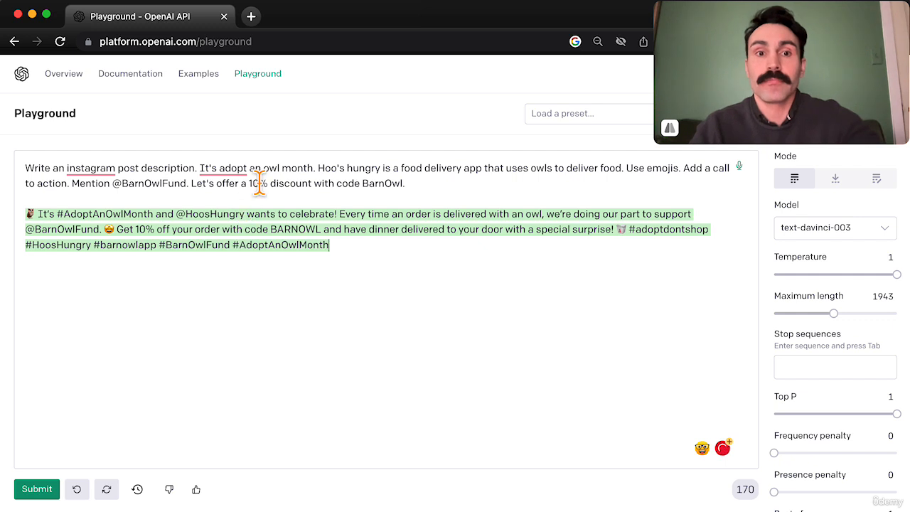
Append "Make this 200 words long." to the prompt, and replace the previous generated post with a new one.
left_click(425, 191)
type("Make")
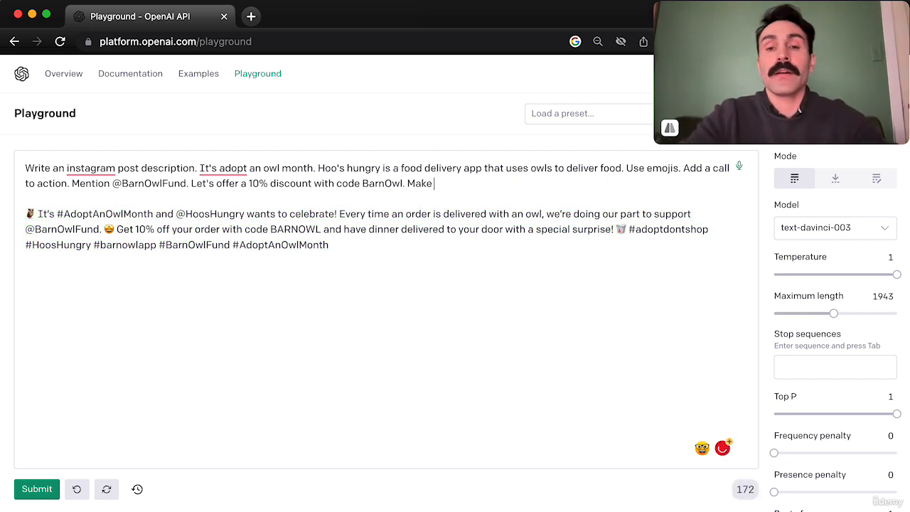
type(" this ")
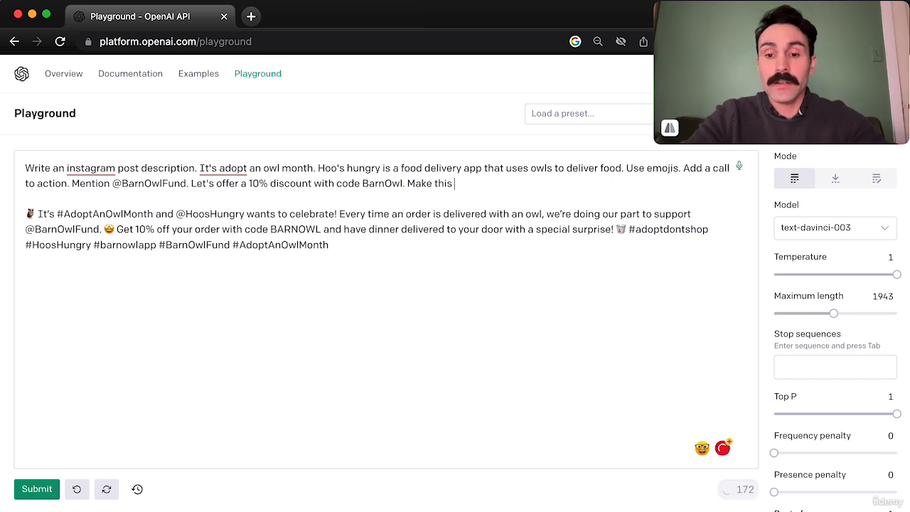
type("200 words long.")
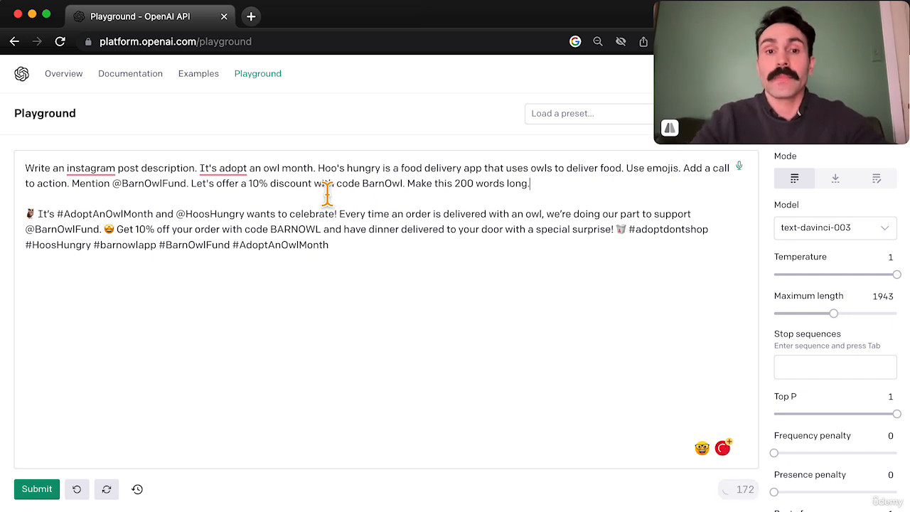
triple_click(263, 232)
key("BackSpace")
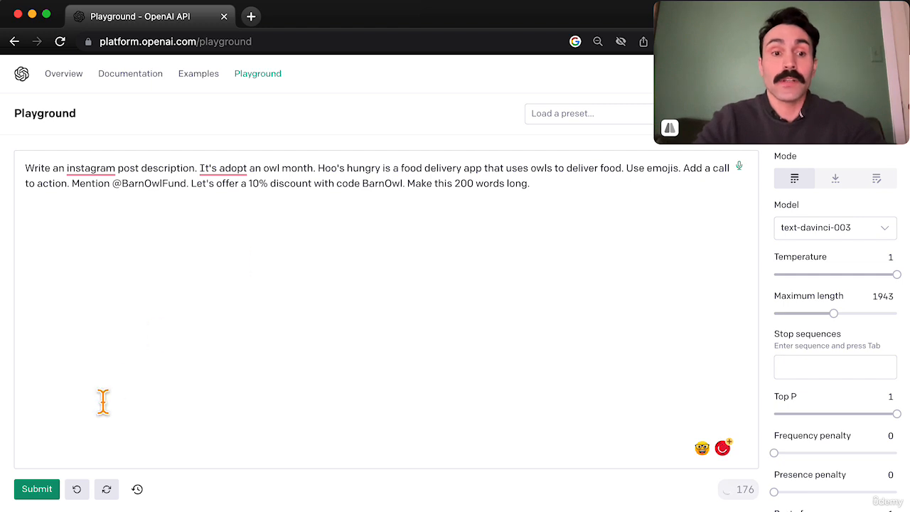
left_click(39, 489)
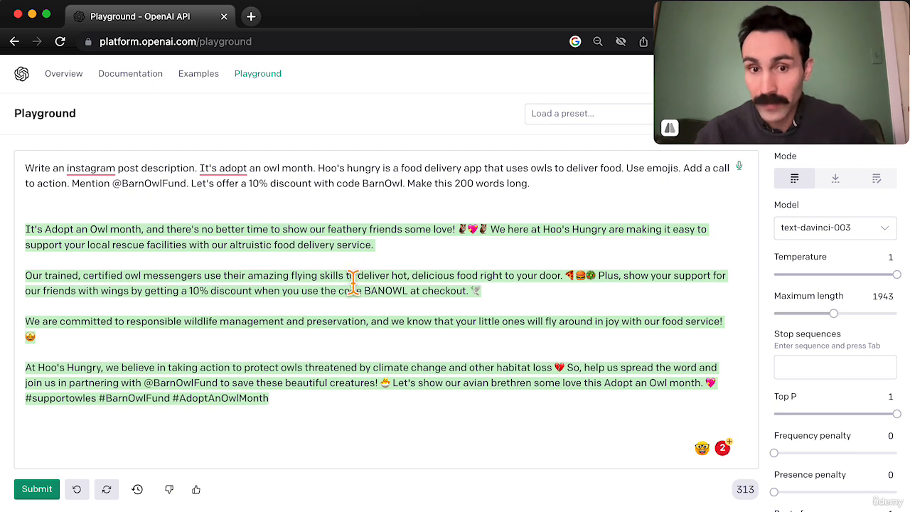
Compare the discount code in the 200-word post with the prompt's code, and delete the generated post.
left_click_drag(364, 291, 408, 292)
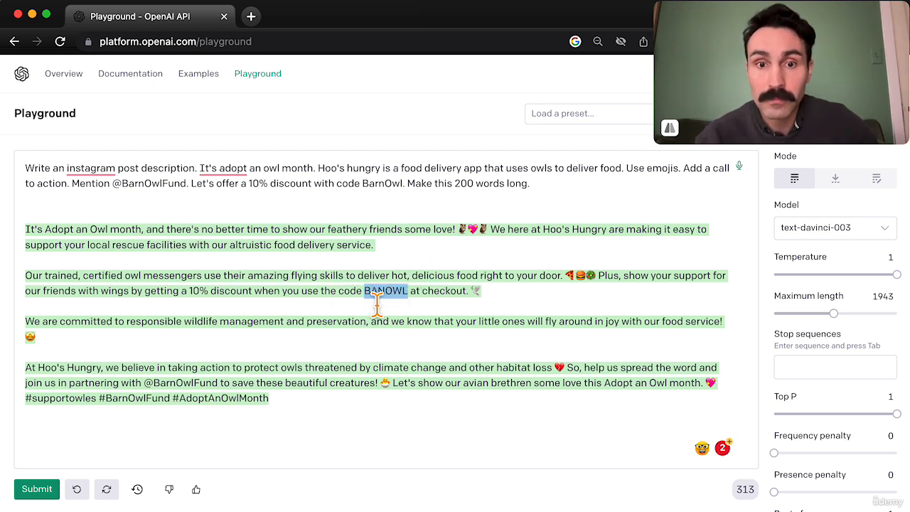
double_click(373, 186)
left_click(409, 277)
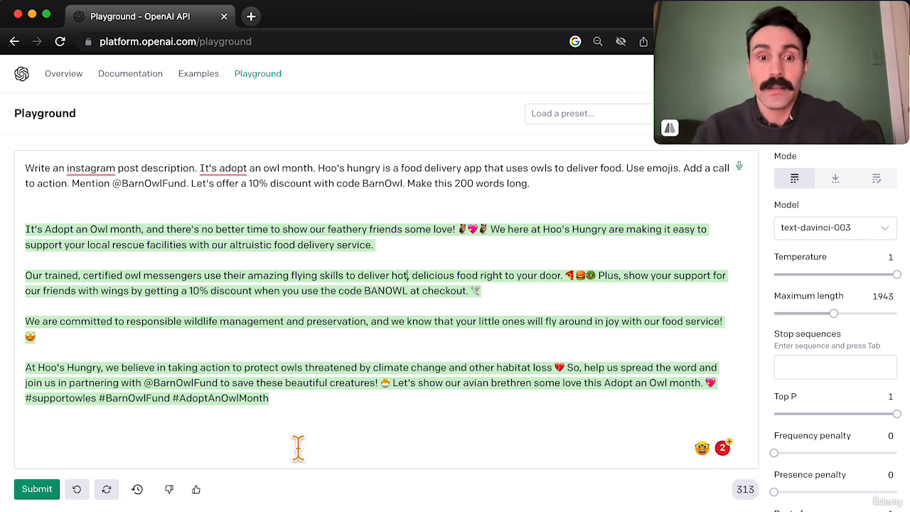
left_click_drag(311, 422, 41, 214)
key("BackSpace")
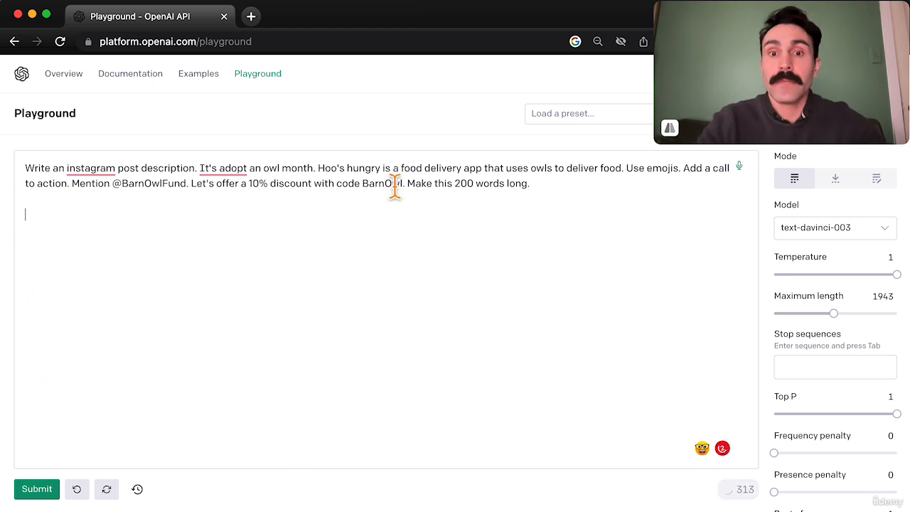
Generate a new post with the prompt's length changed to 50 words, and inspect the symbols at its start.
double_click(465, 185)
key("BackSpace")
type("50")
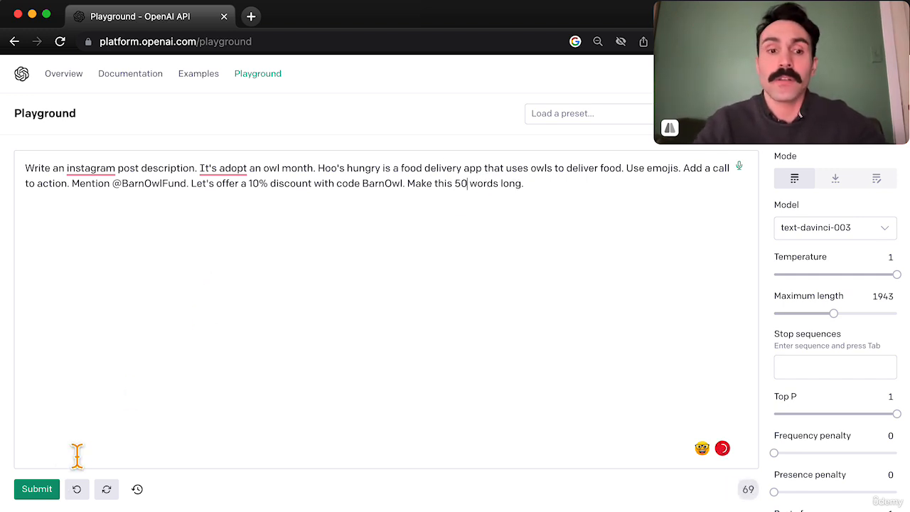
left_click(37, 489)
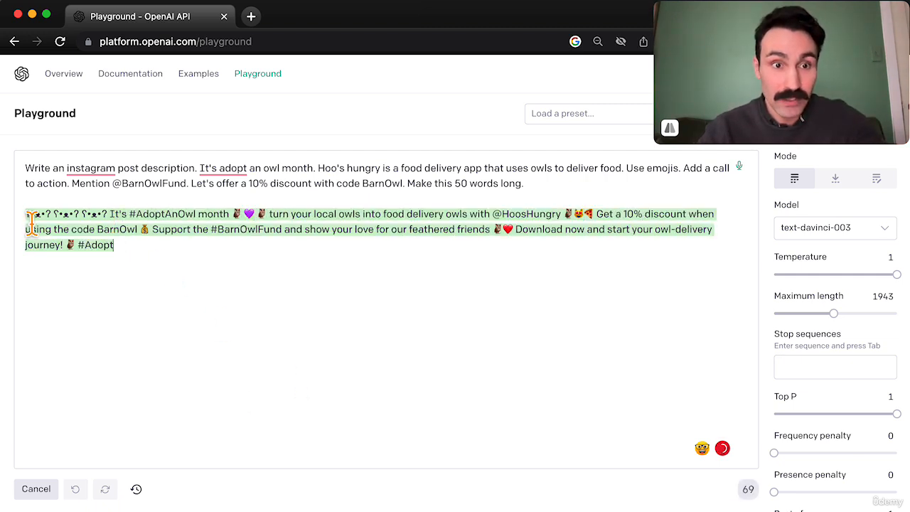
left_click_drag(27, 215, 109, 216)
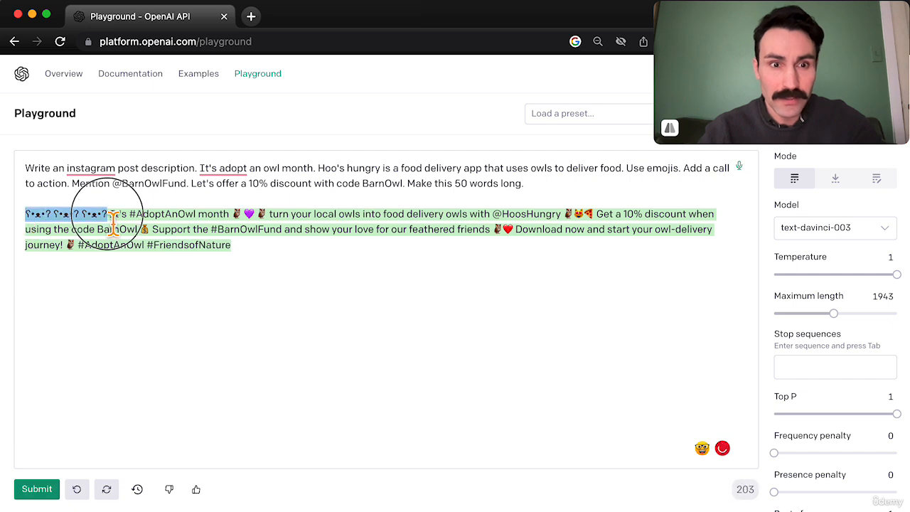
left_click(110, 216)
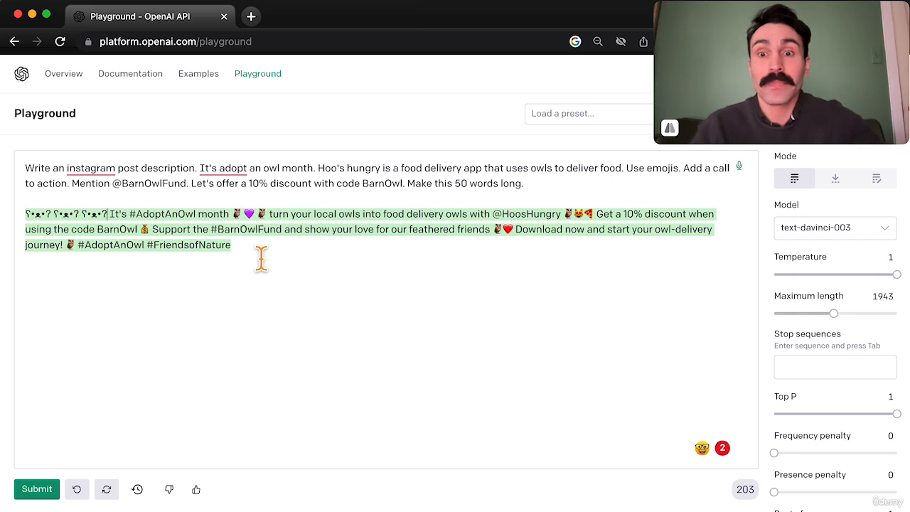
Add the instruction "The voice and tone should appeal to young adults who identify as gamers." below the post and submit it.
left_click(281, 270)
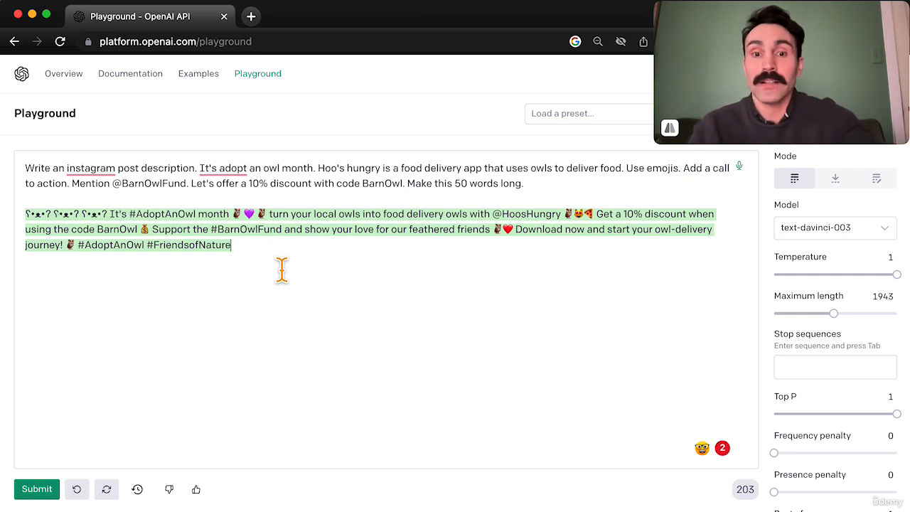
key("ctrl+Return")
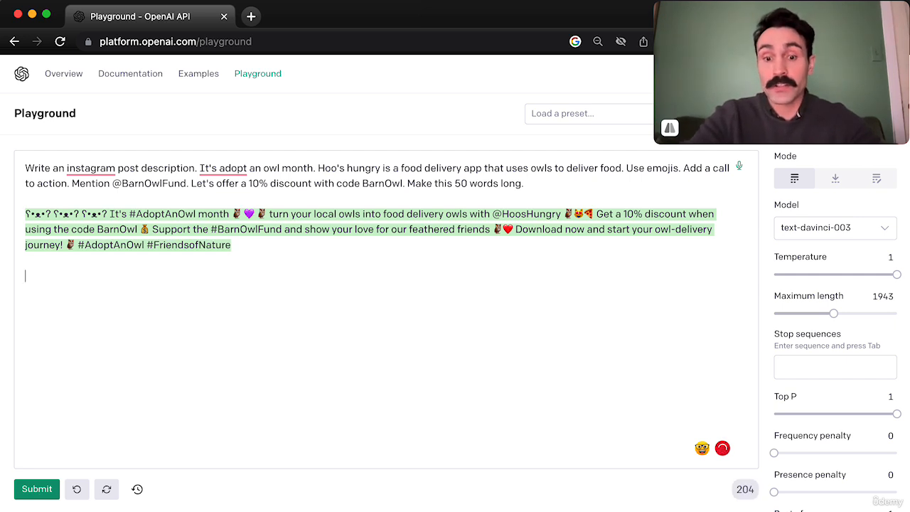
type("The voic")
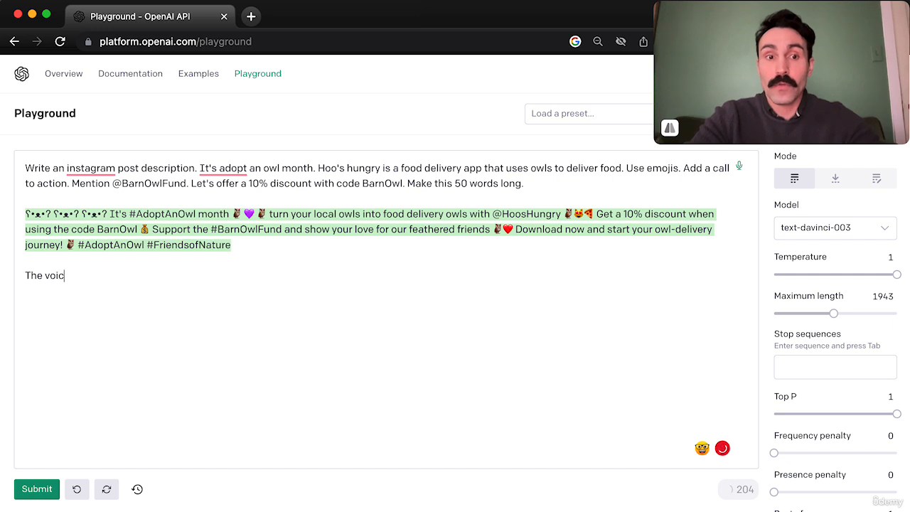
type("e and tone should appeal to ")
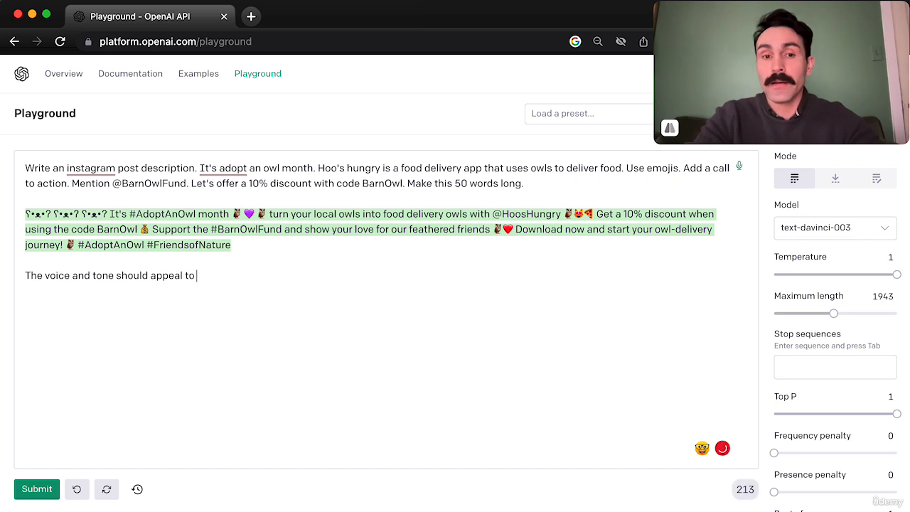
type("young adults who")
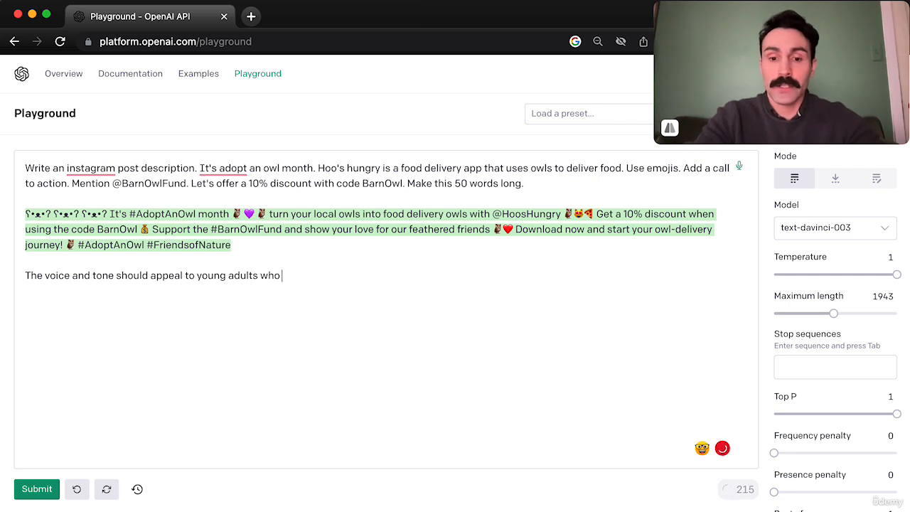
type(" identify as gamers.")
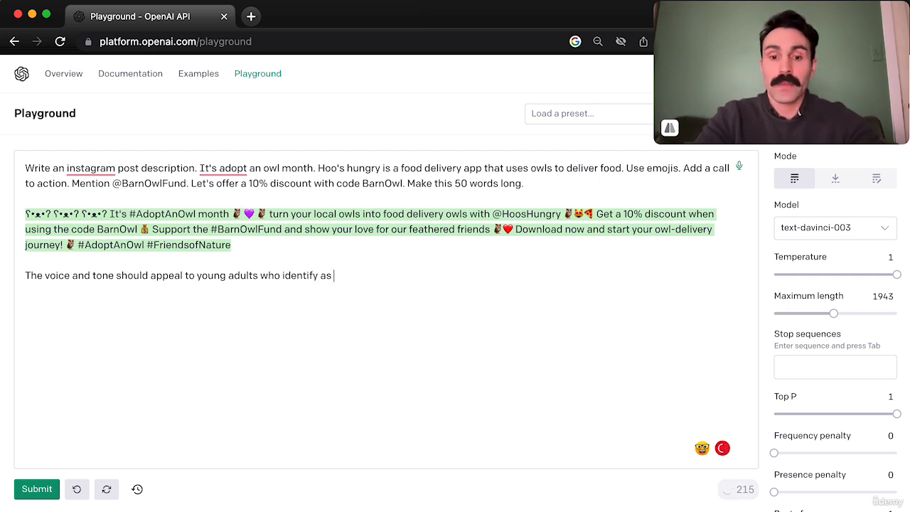
left_click(34, 489)
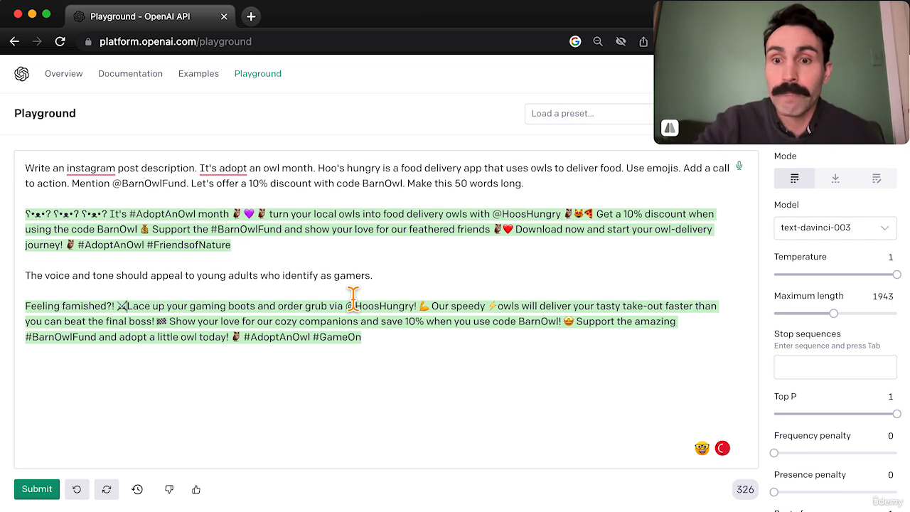
Review the gaming-style wording and the discount code in the gamer-targeted post.
left_click(498, 307, "shift")
left_click(461, 329)
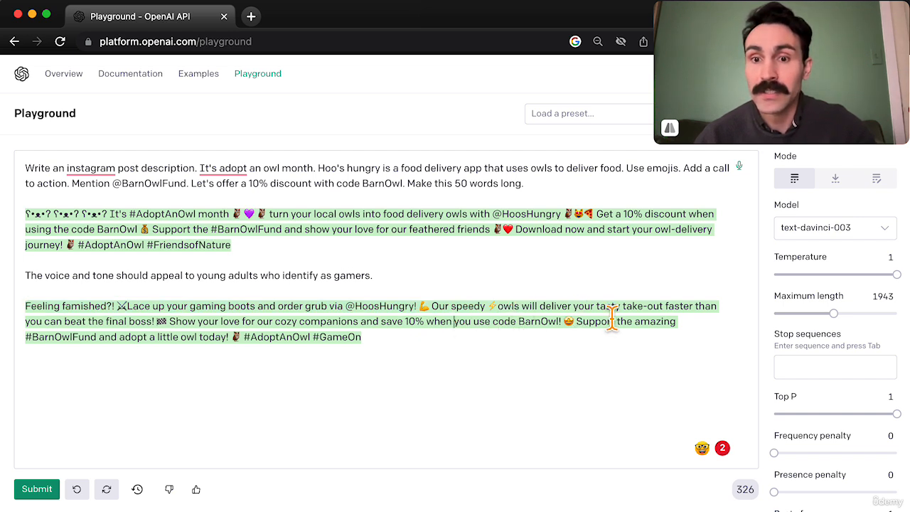
left_click(159, 323)
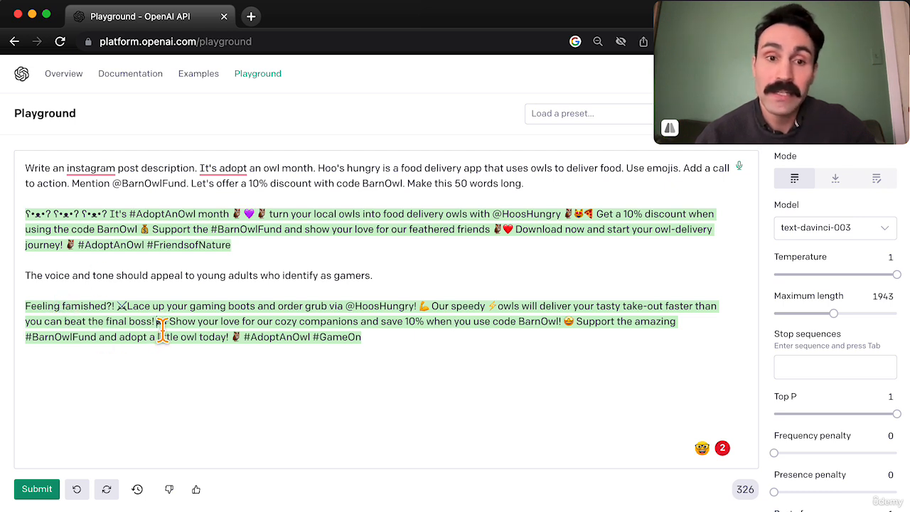
Add "Someone is upset with this post. Write a reply." below the gamer post and submit it.
left_click(388, 341)
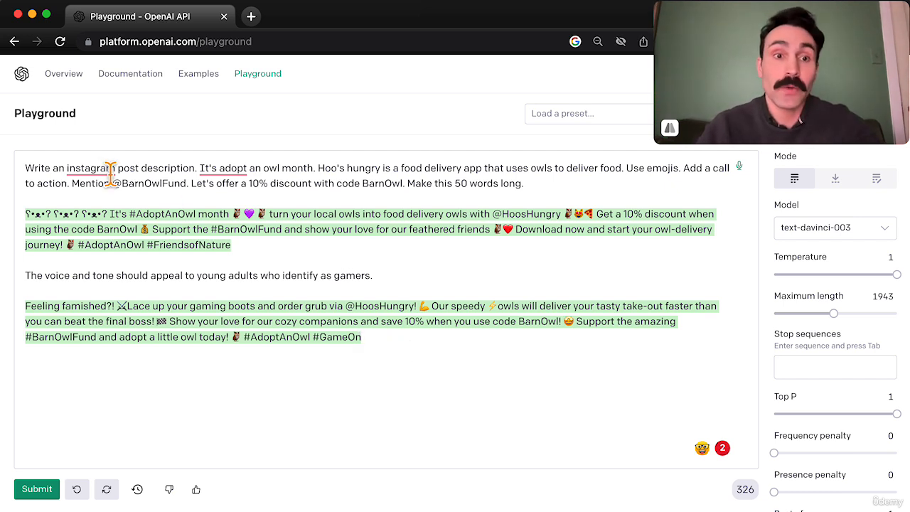
mouse_move(94, 172)
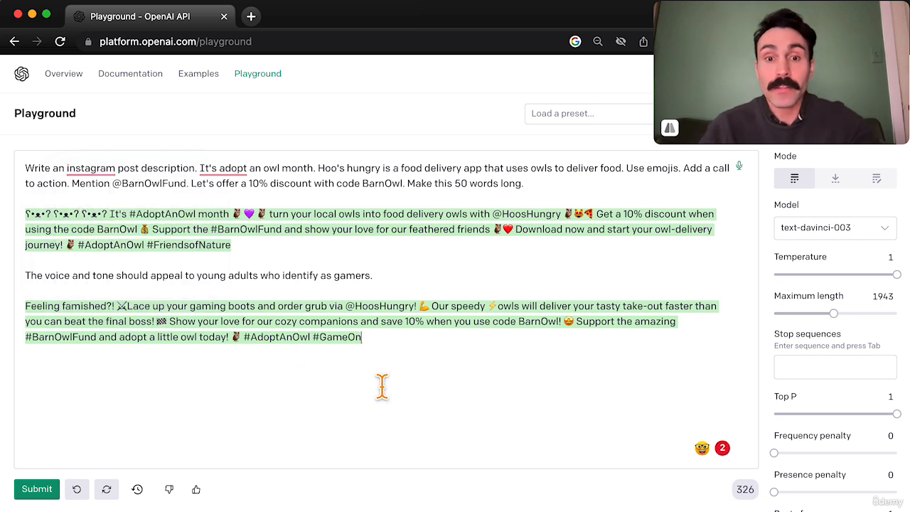
key("Return")
key("Return")
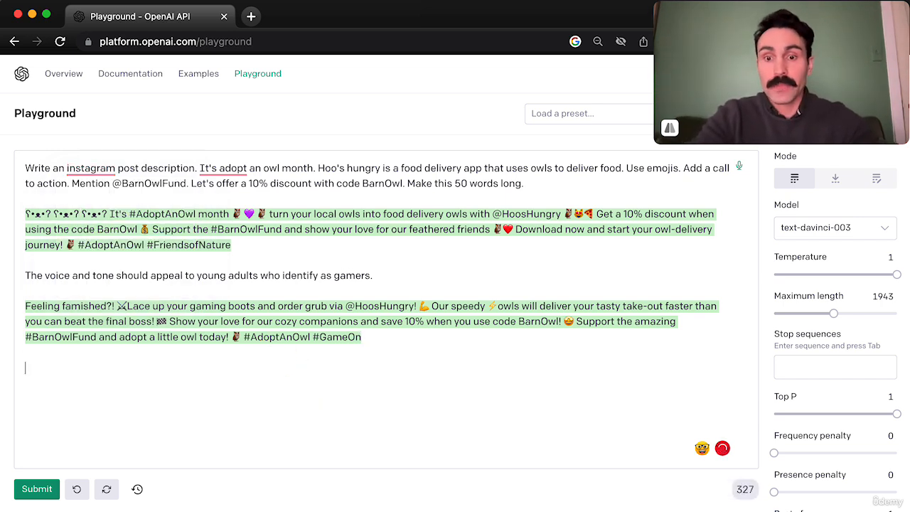
type("Some")
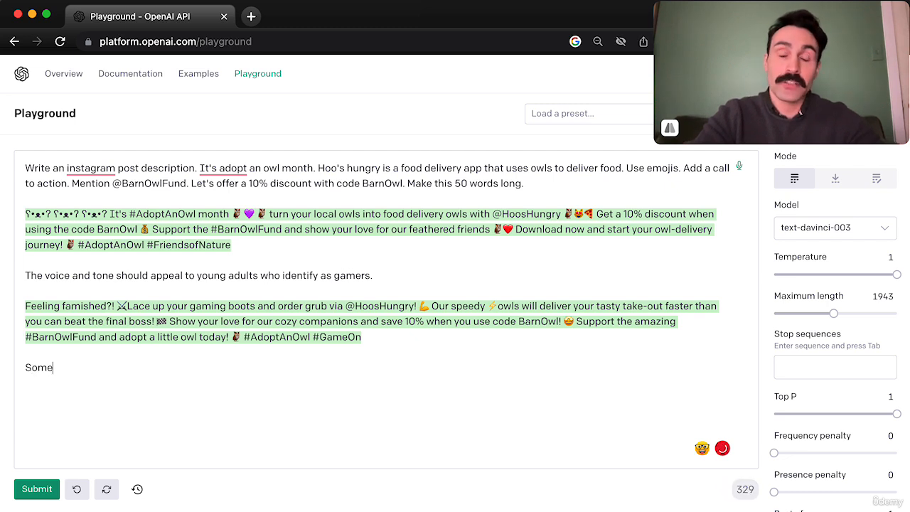
type("one is ups")
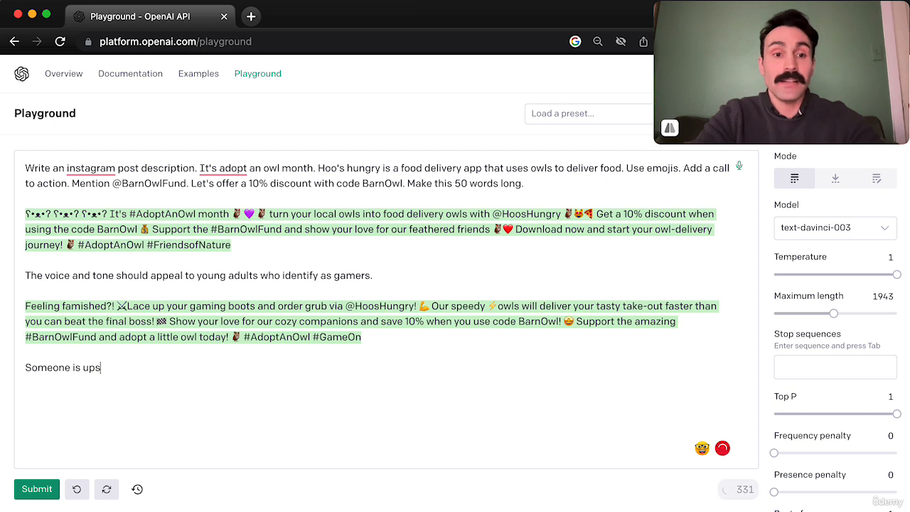
type("et with this post.")
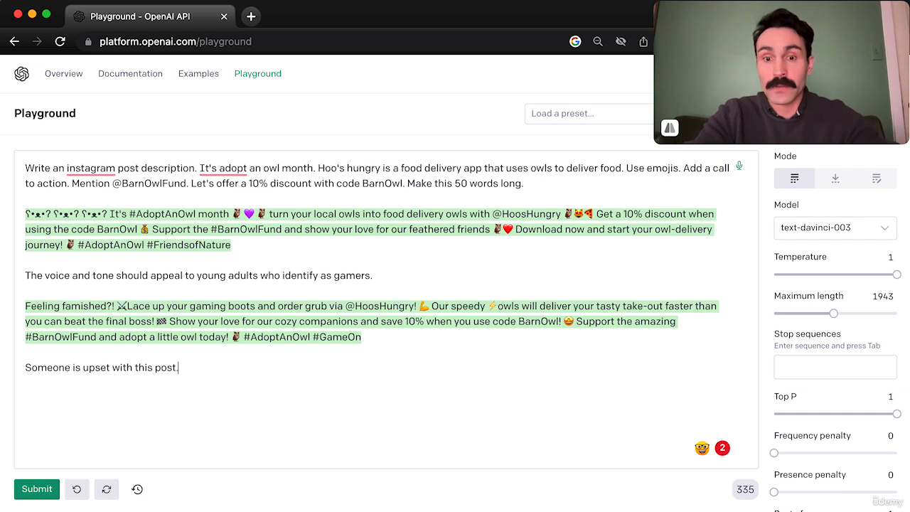
type("Write a r")
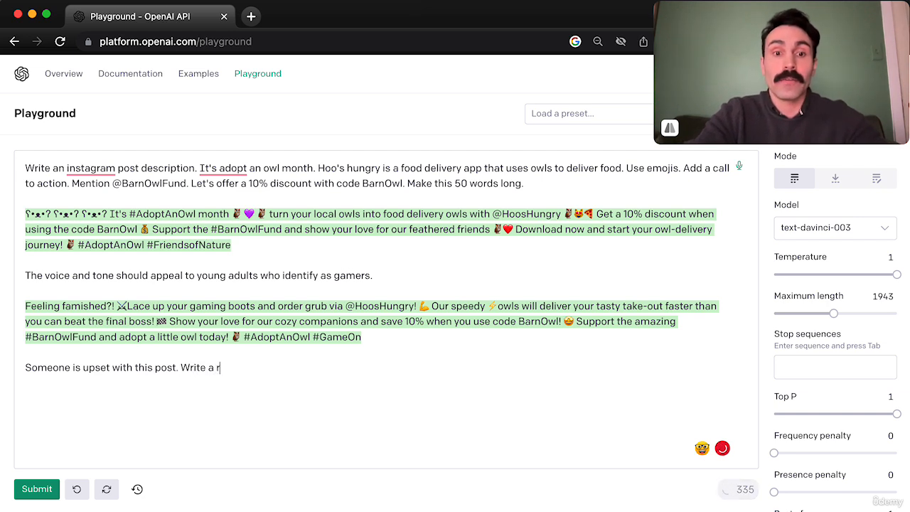
type("eply.")
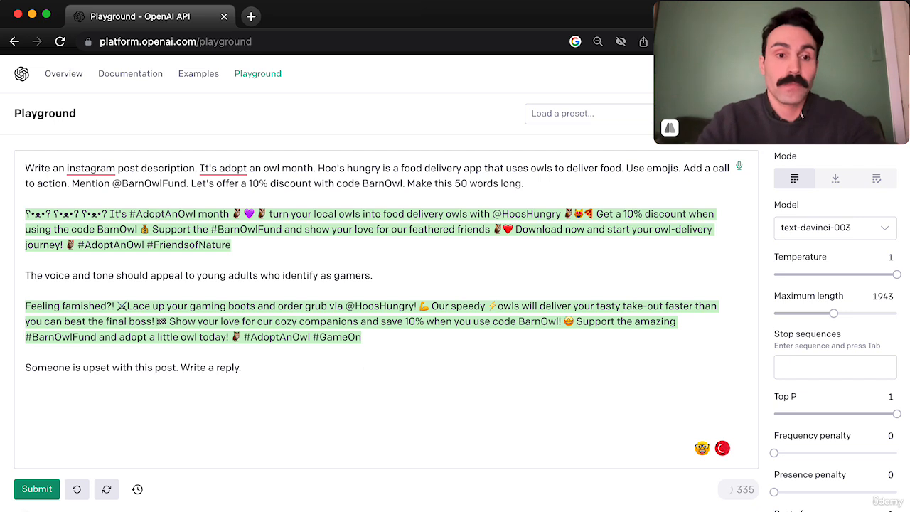
left_click(28, 489)
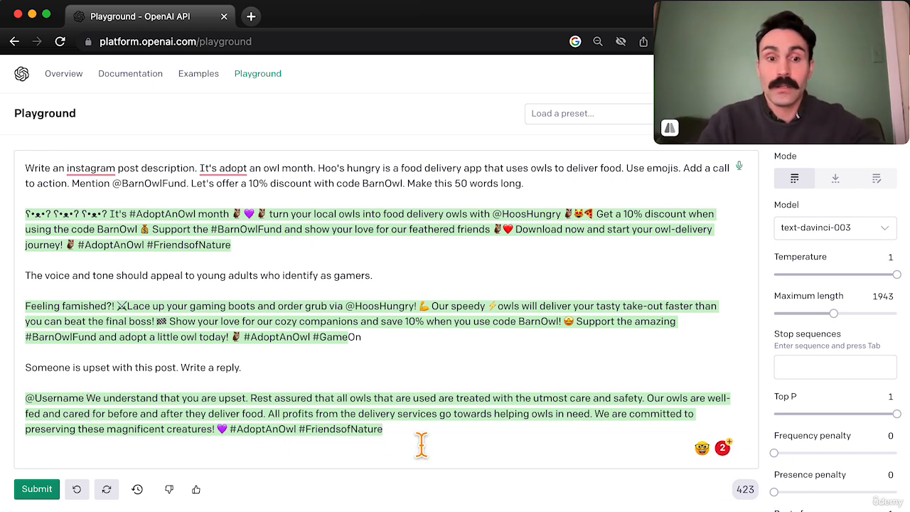
Add the instruction "Make if sound more sincere." below the reply to the upset reader and submit it.
key("Return")
key("Return")
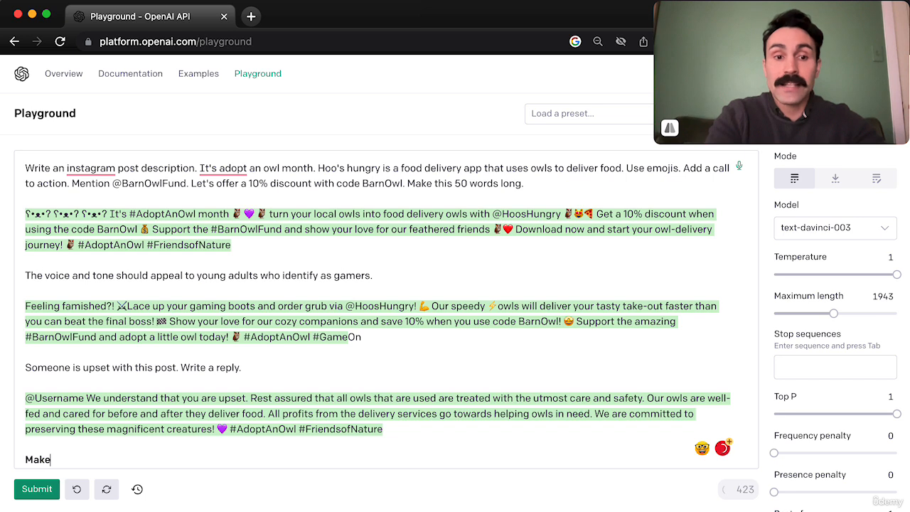
type("Make if sound more sincere")
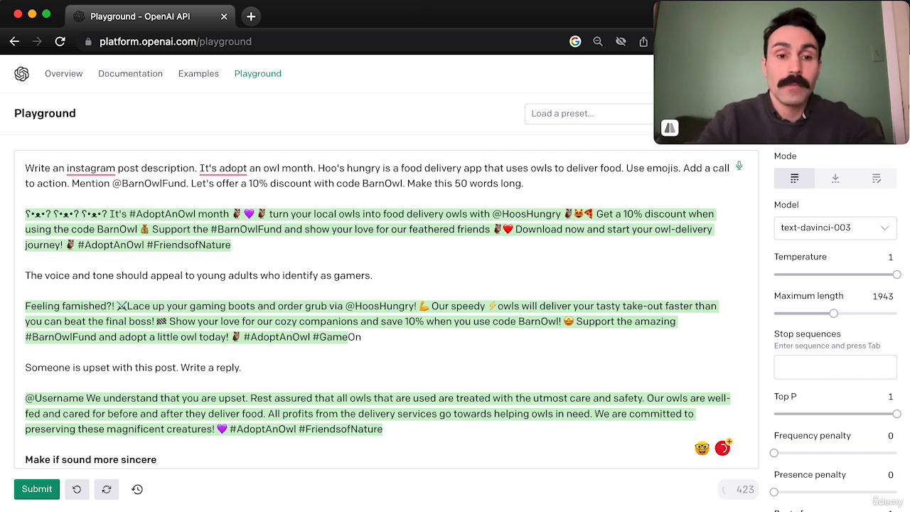
type(".")
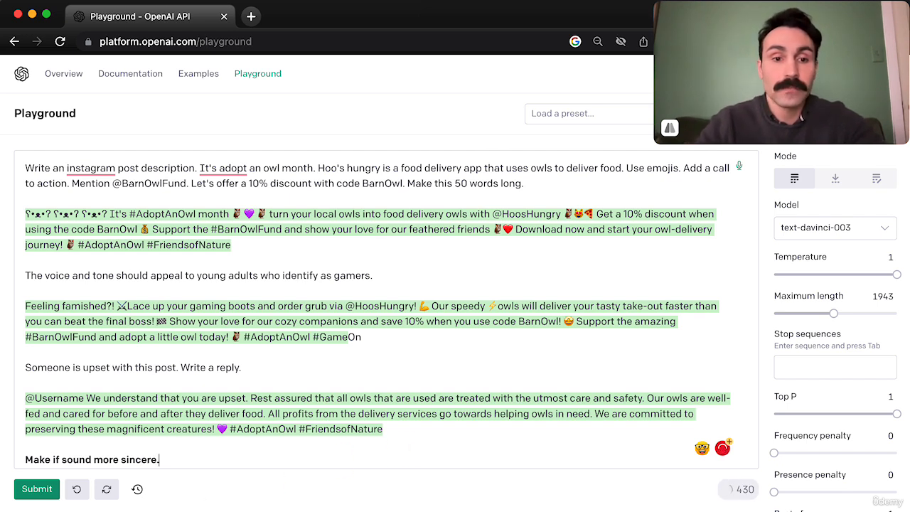
left_click(41, 490)
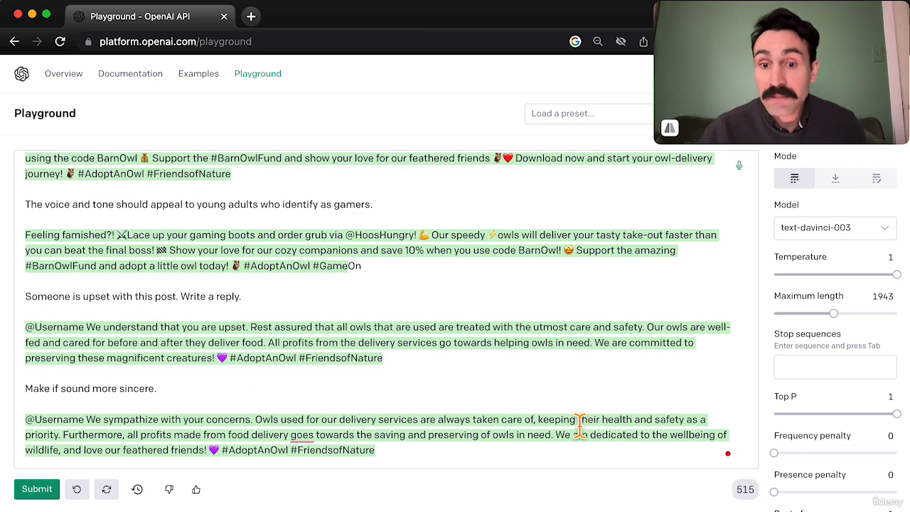
Review the health and safety wording and the closing dedication to wildlife in the more sincere reply.
left_click_drag(539, 423, 687, 427)
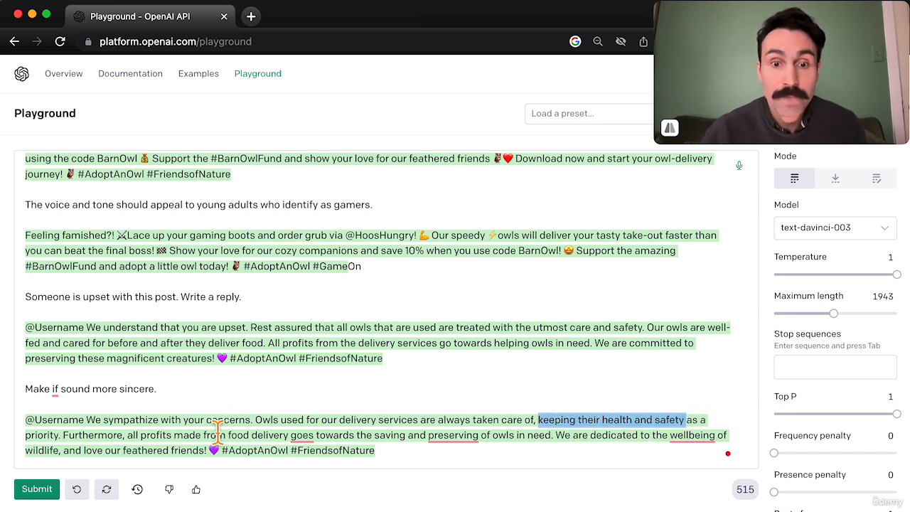
mouse_move(217, 435)
left_mouse_down()
mouse_move(229, 445)
mouse_move(544, 453)
mouse_move(552, 443)
mouse_move(562, 451)
left_mouse_up()
left_click(559, 448)
left_click(563, 447)
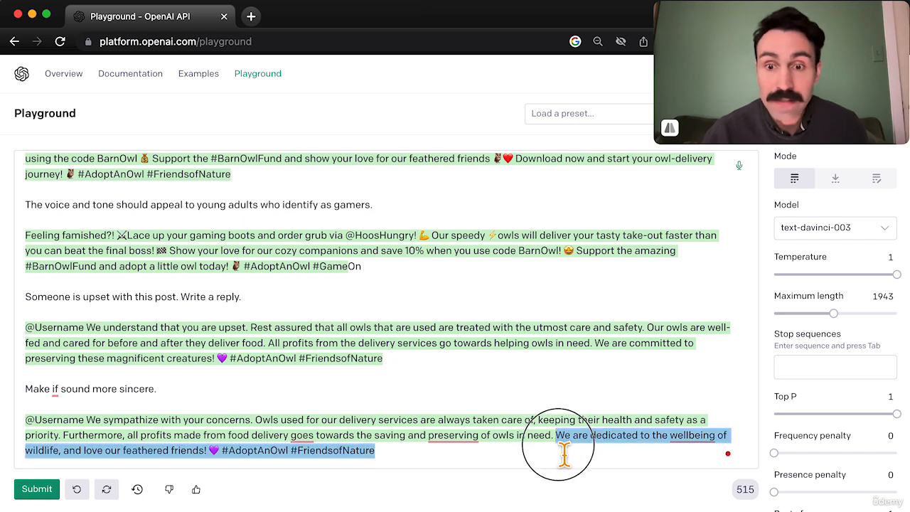
left_click(567, 457)
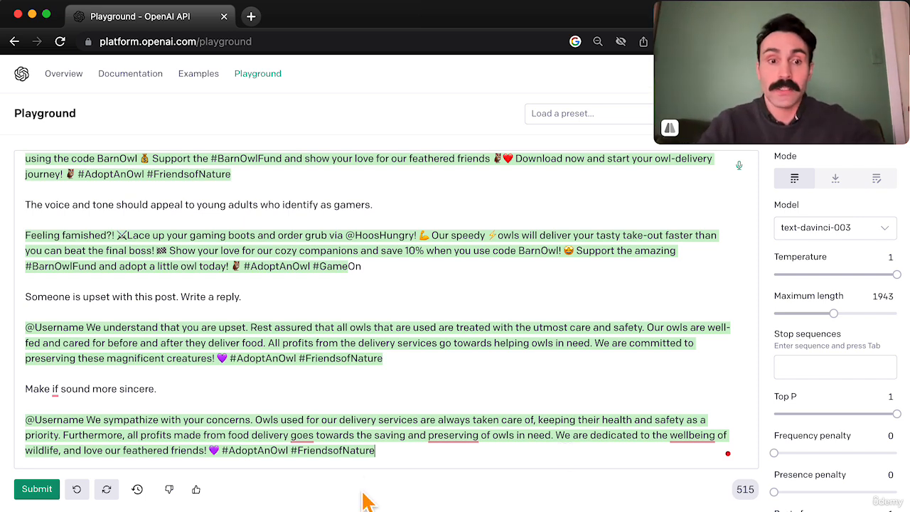
Delete everything below the voice and tone instruction, change its audience to "pirates", and submit it.
left_click(27, 220, "shift")
key("BackSpace")
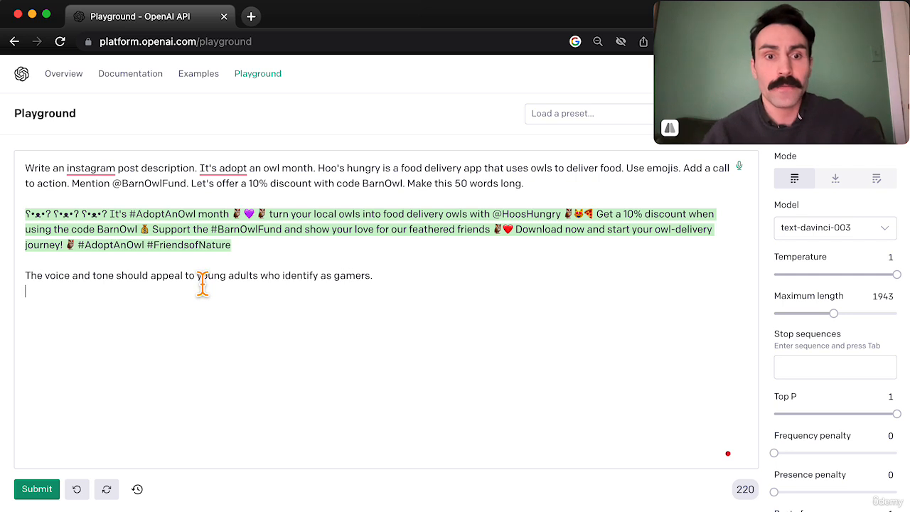
left_click_drag(198, 280, 386, 286)
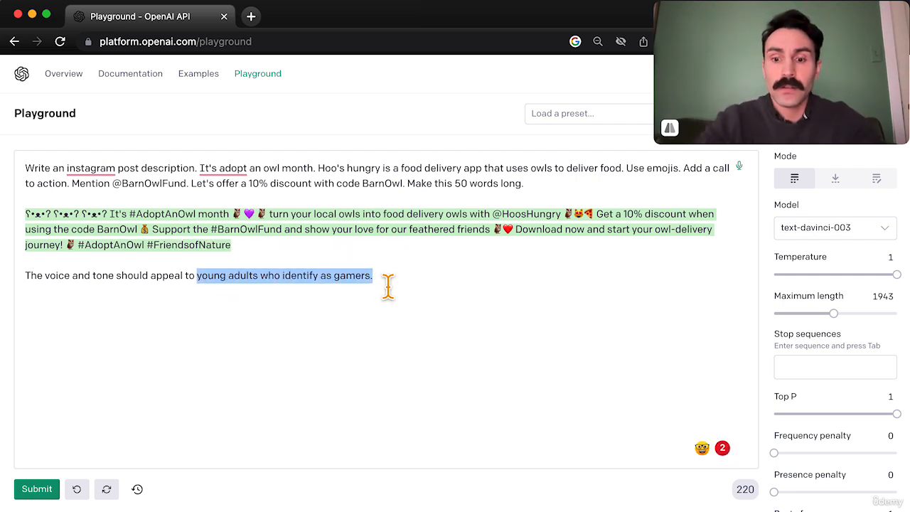
type("pirates")
left_click(41, 490)
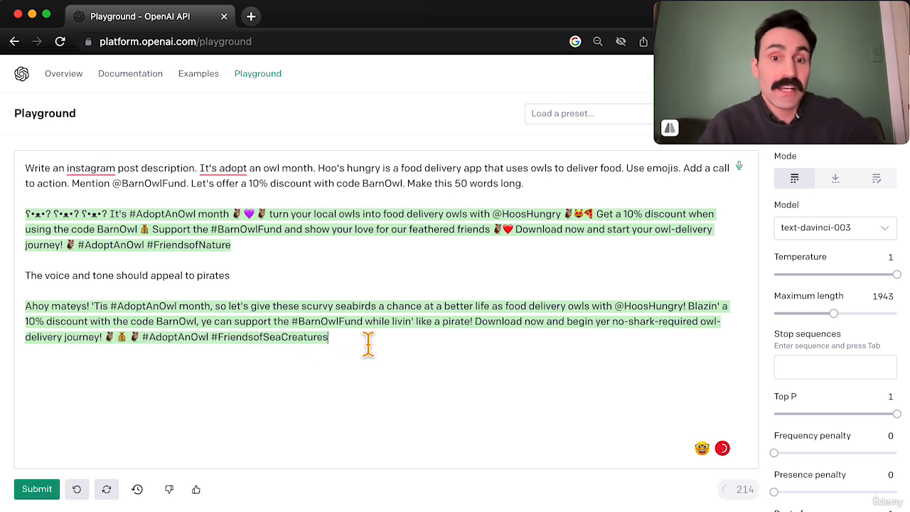
Delete the pirate post and replace the voice and tone instruction with "Someone is having an issue with their order.".
left_click_drag(142, 355, 22, 306)
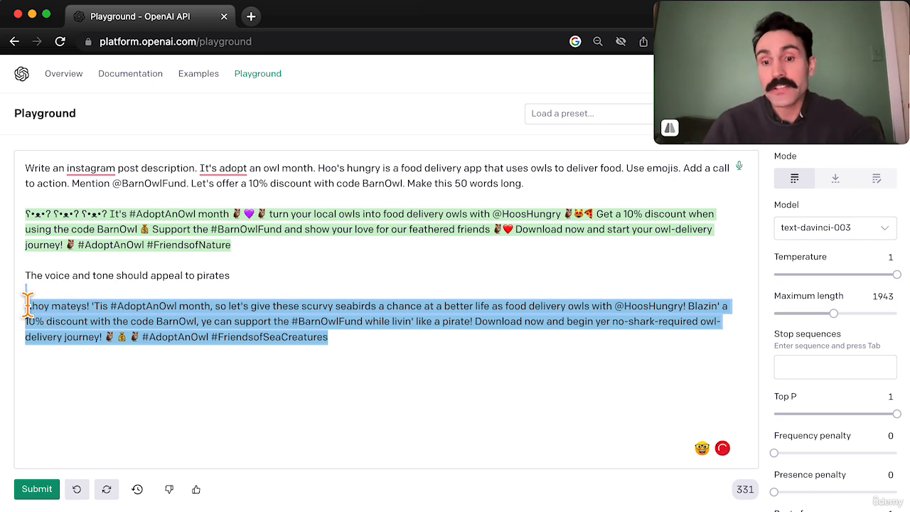
key("BackSpace")
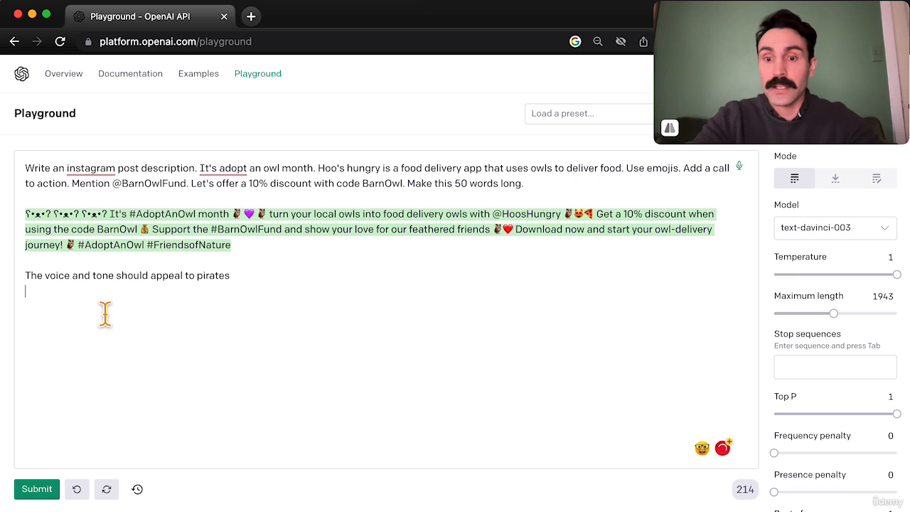
left_click(116, 279)
triple_click(121, 284)
type("Someone is having an u")
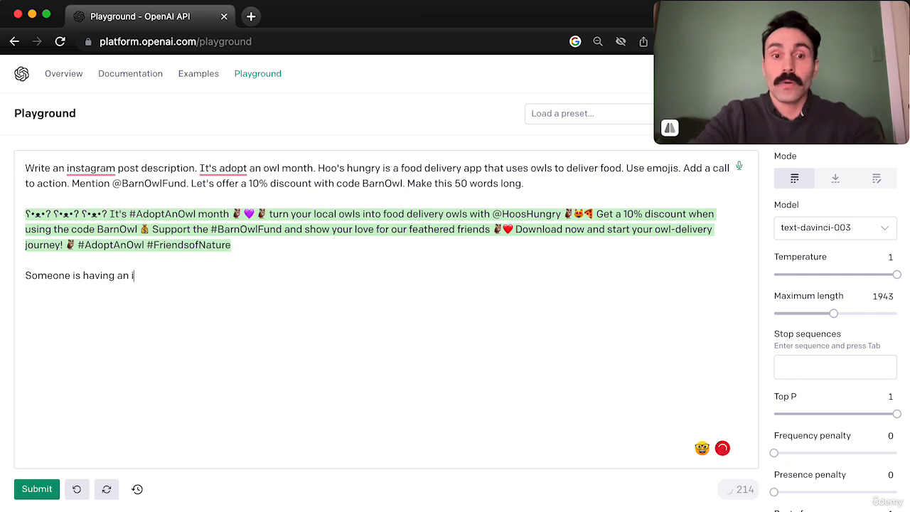
type("ssue with their order.")
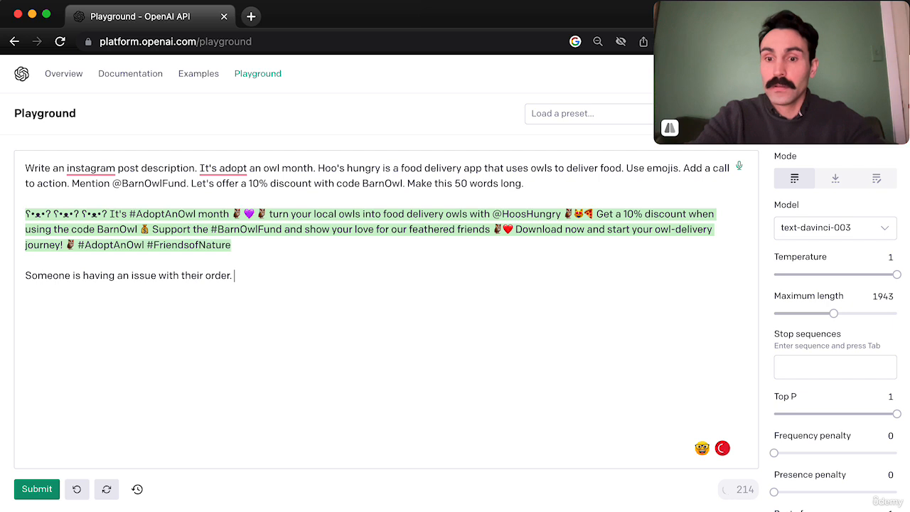
type(" WRit")
Continue the order-issue instruction with "Write a friendly and concerned comment.".
key("BackSpace")
key("BackSpace")
key("BackSpace")
type("r")
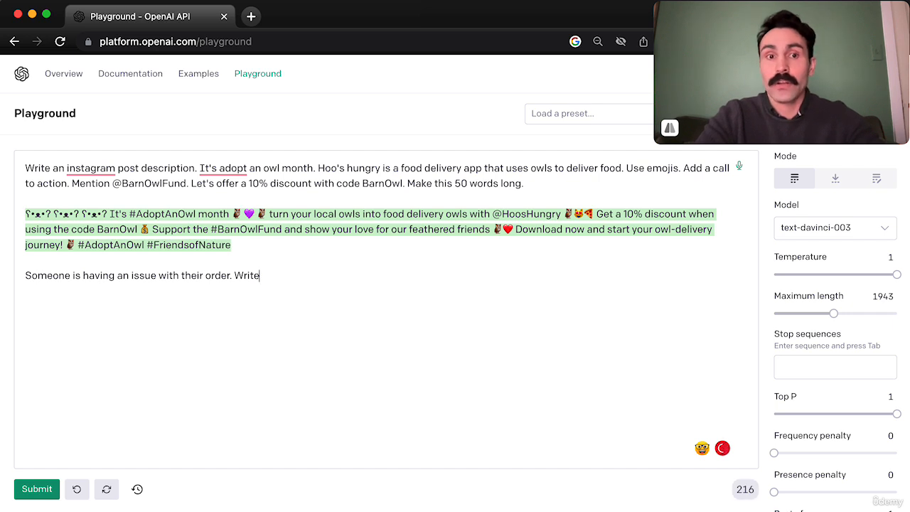
type("ite a ")
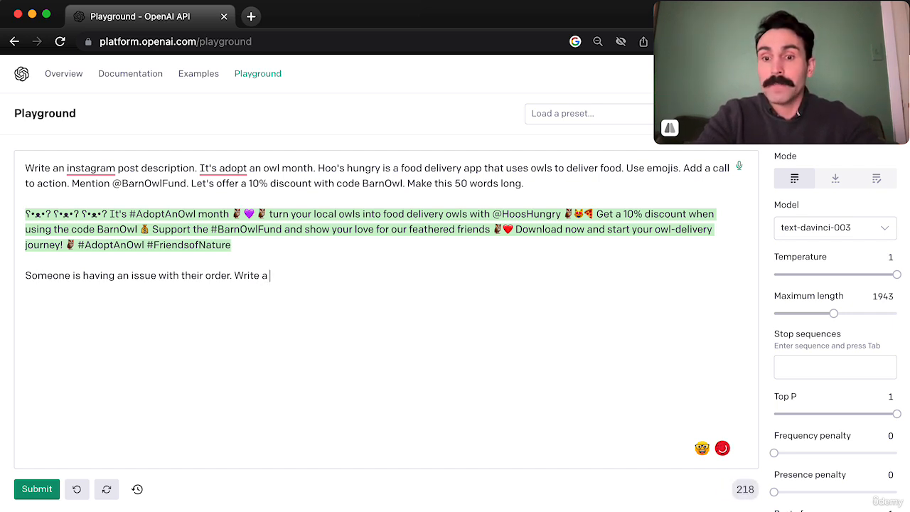
type("friendly")
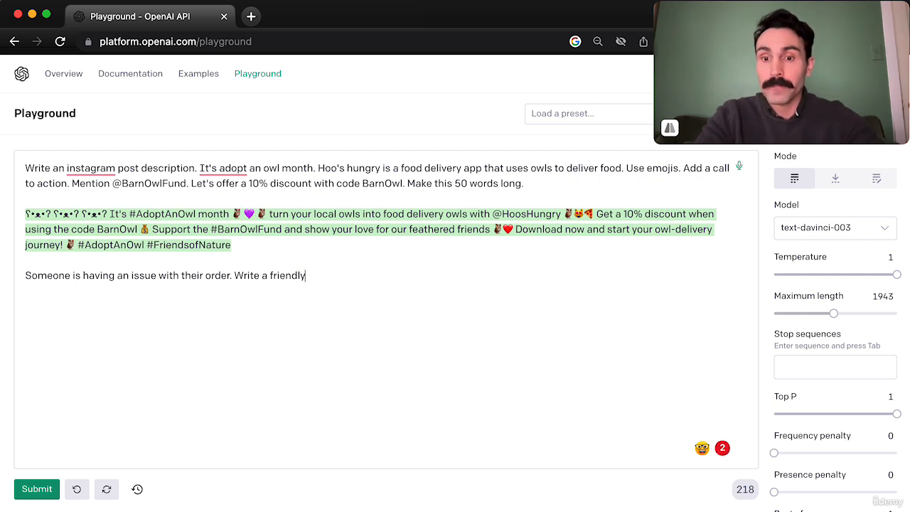
type("and concerned a")
key("BackSpace")
key("BackSpace")
type("comment rep")
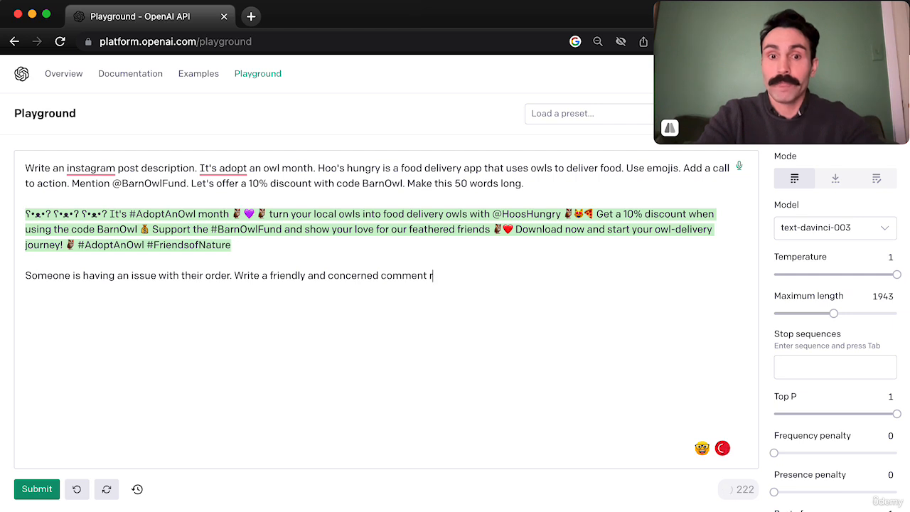
key("BackSpace")
key("BackSpace")
Finish the instruction with "Direct them to customer service at" followed by the service phone number, and submit it.
type(". Direct them")
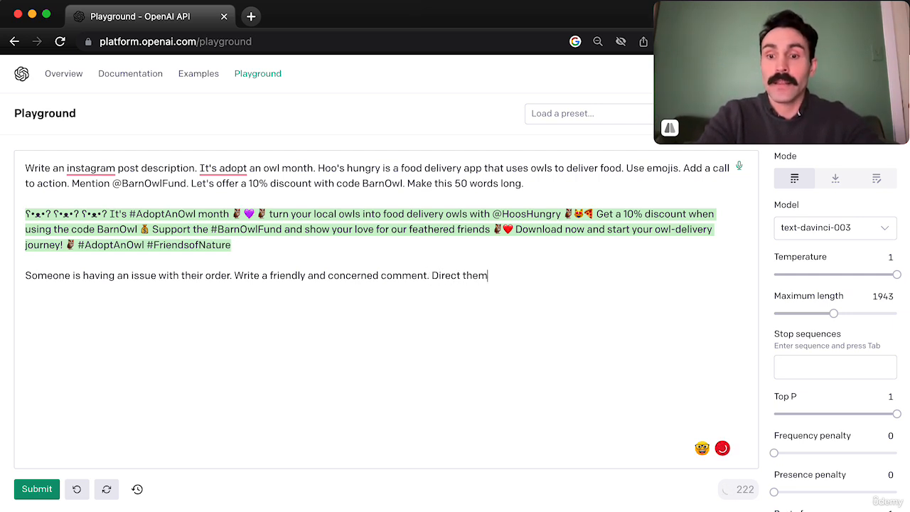
type(" to customer service ")
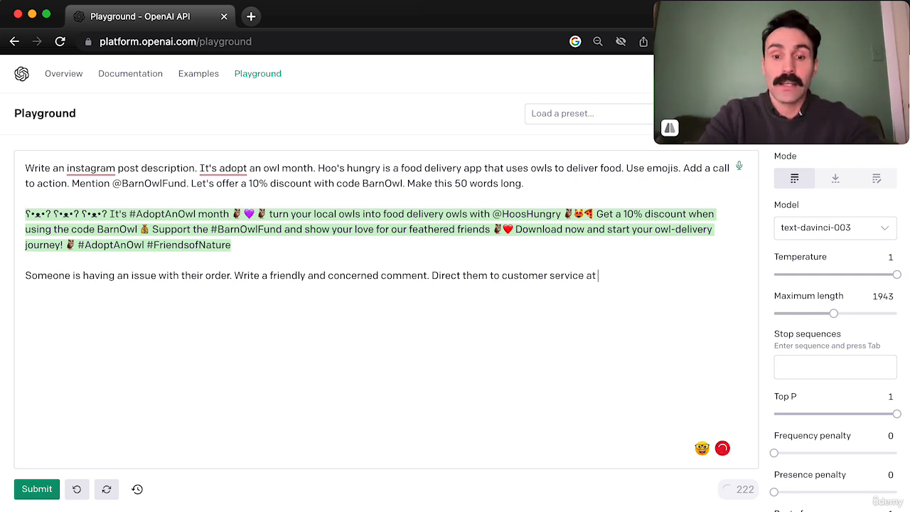
type("at ")
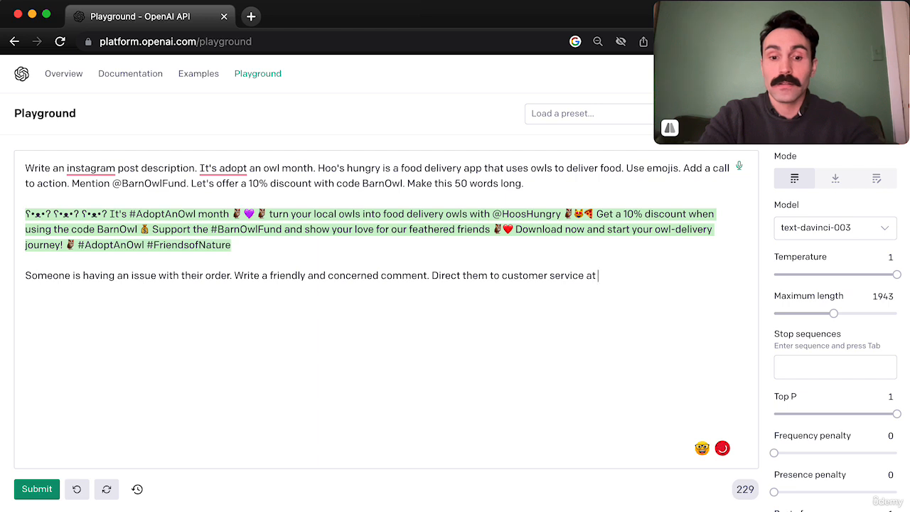
type("55-5555")
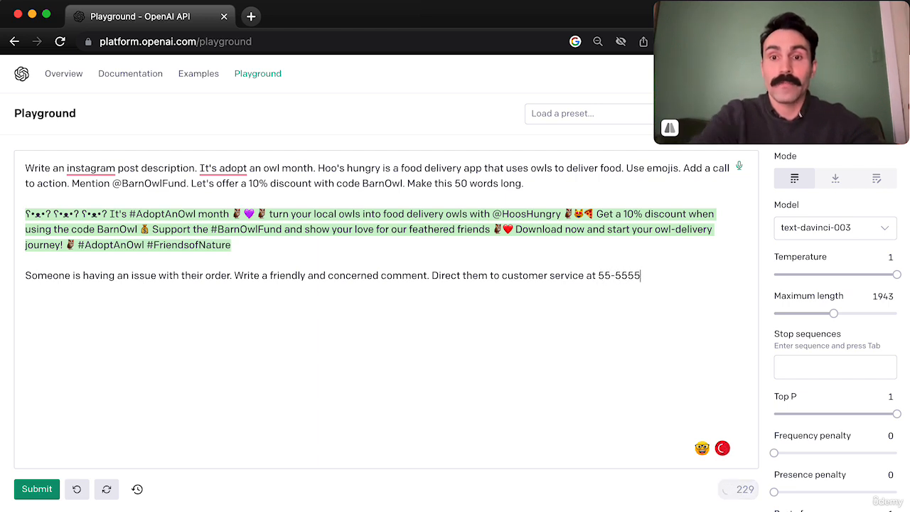
left_click(609, 277)
type("5")
left_click(27, 490)
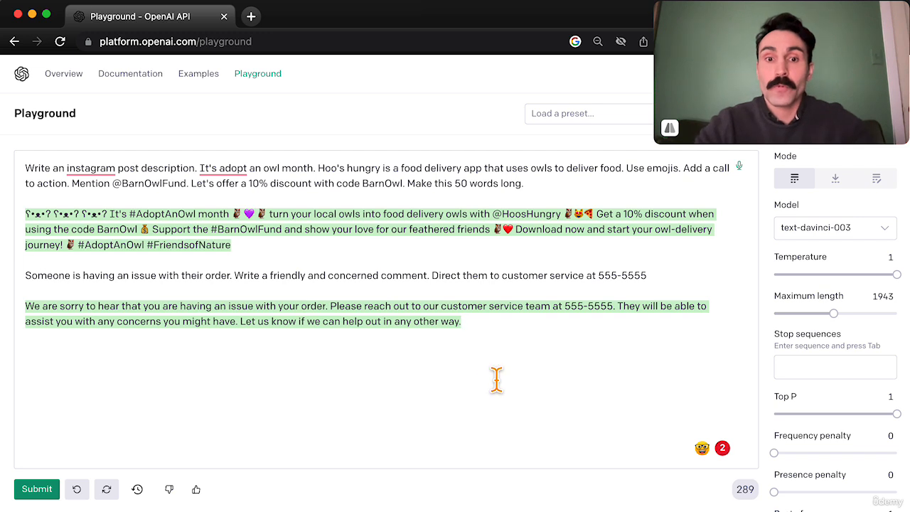
Add the instruction "Sound more sincere" below the customer service comment and submit it.
key("Return")
key("Return")
type("Sound more since")
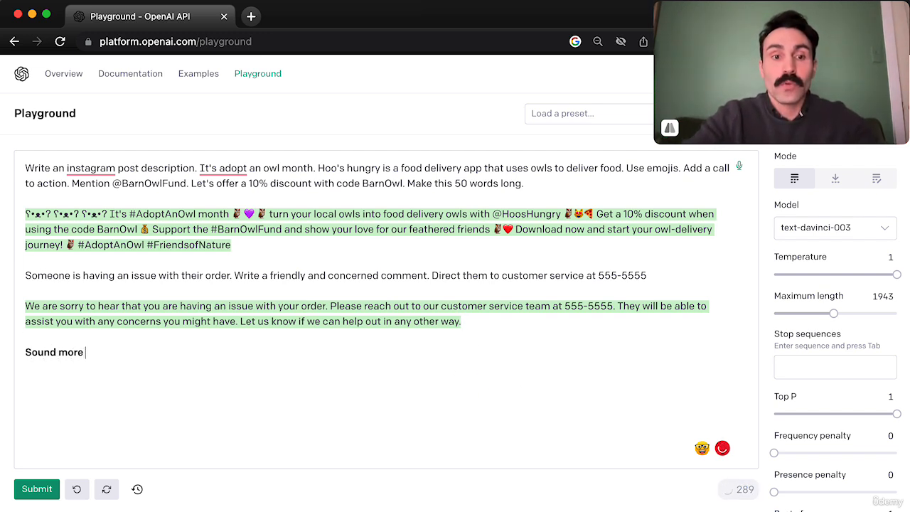
key("BackSpace")
key("BackSpace")
type("ere")
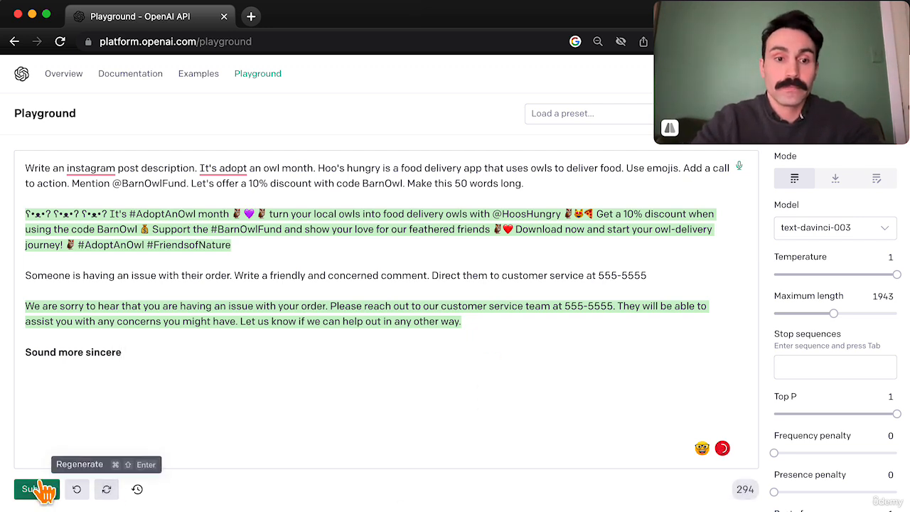
left_click(29, 489)
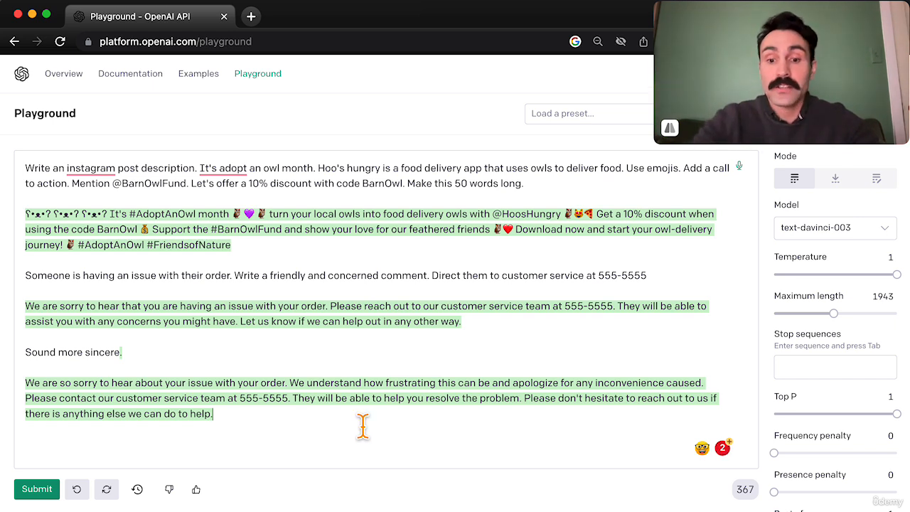
Add "Offer a 10% offer their next order." below the more sincere comment and submit it.
key("Return")
key("Return")
type("O")
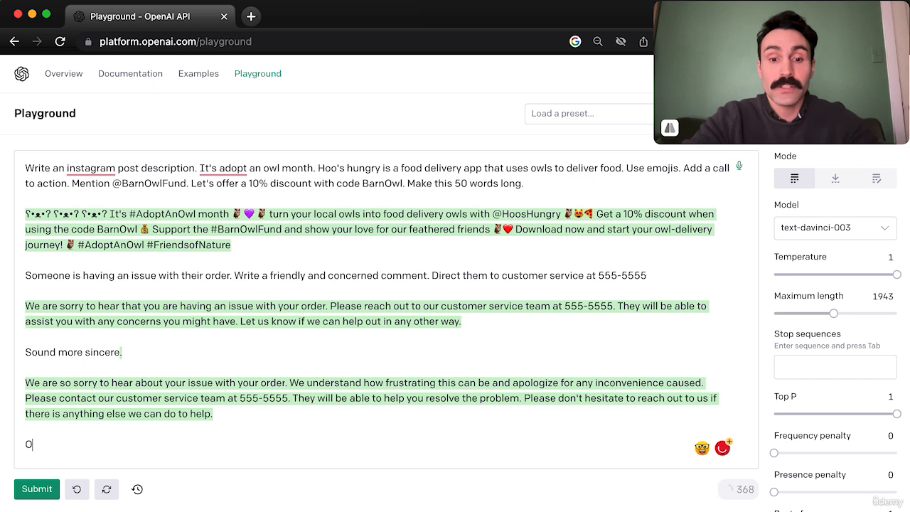
type("ffer a")
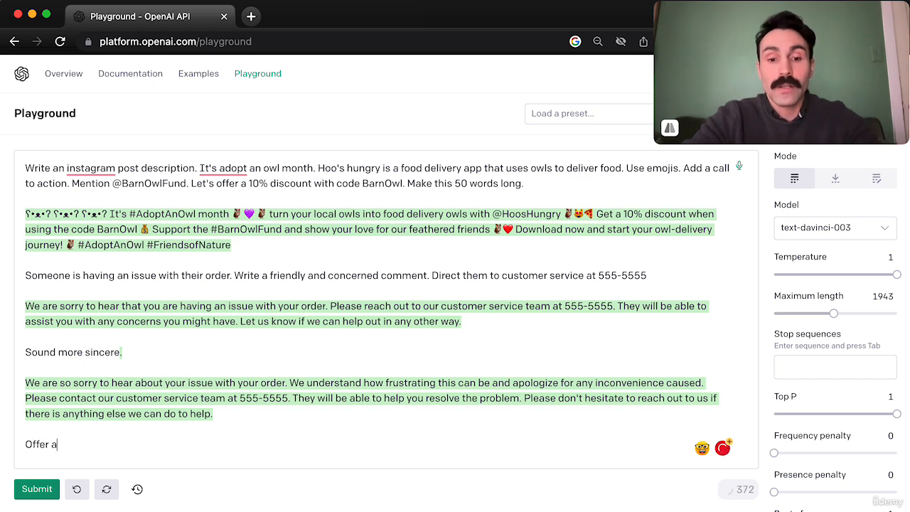
type(" 15")
key("BackSpace")
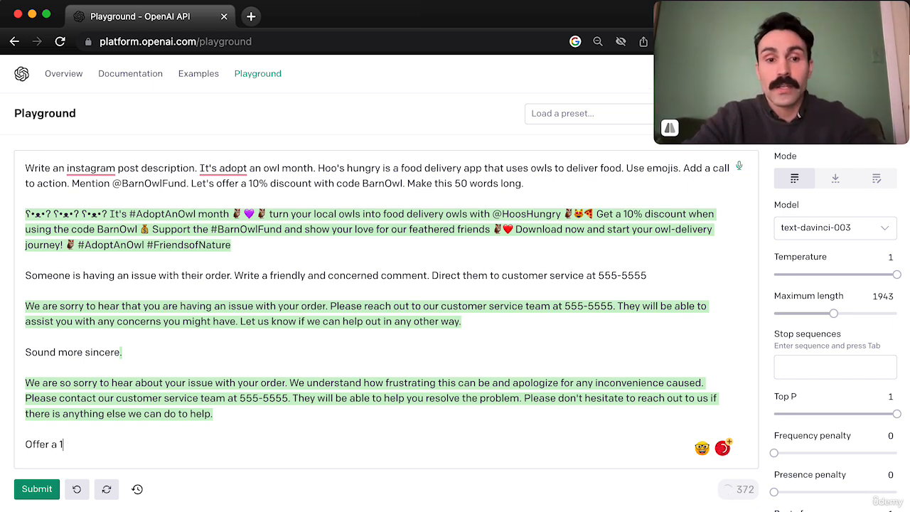
type("0% offer thei")
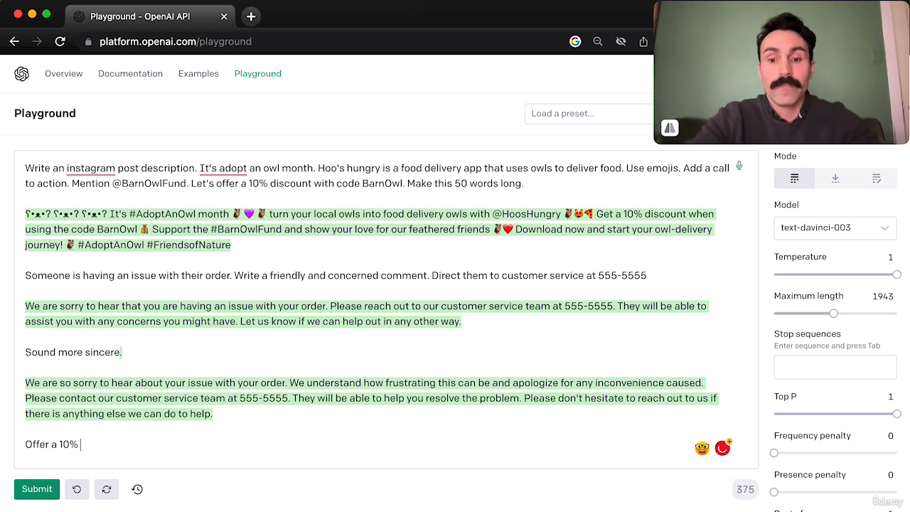
type("r next order.")
left_click(35, 489)
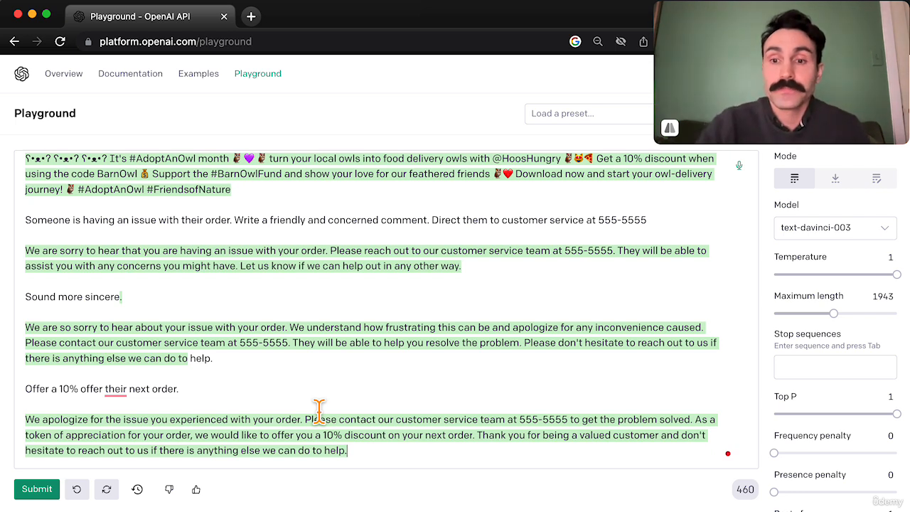
Clear the whole Instagram post and customer service conversation from the prompt area.
left_click(389, 465)
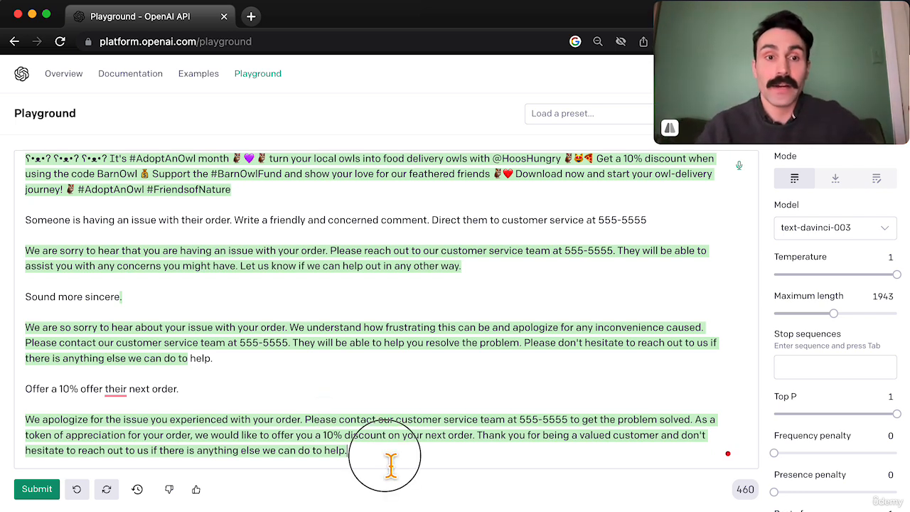
left_click_drag(389, 465, 27, 173)
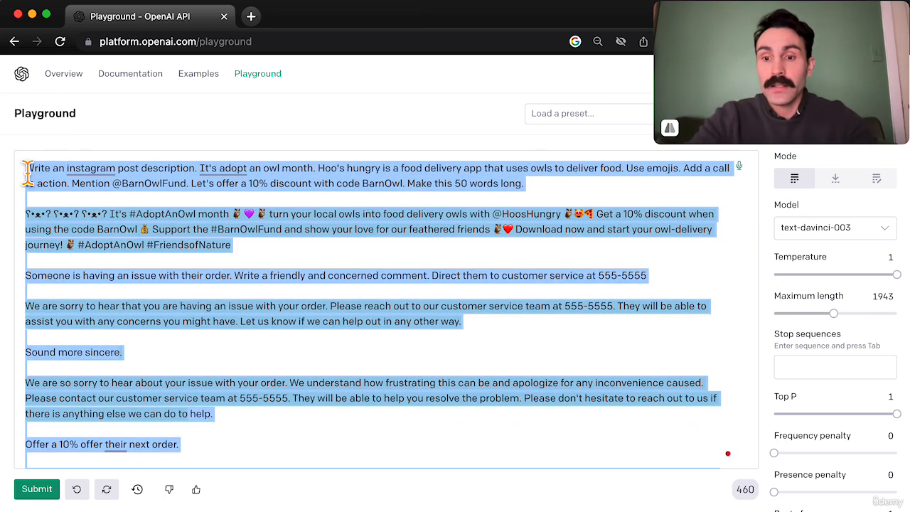
key("BackSpace")
Begin a new prompt with "Craft a month long social media campaign calender for".
type("Craft a ")
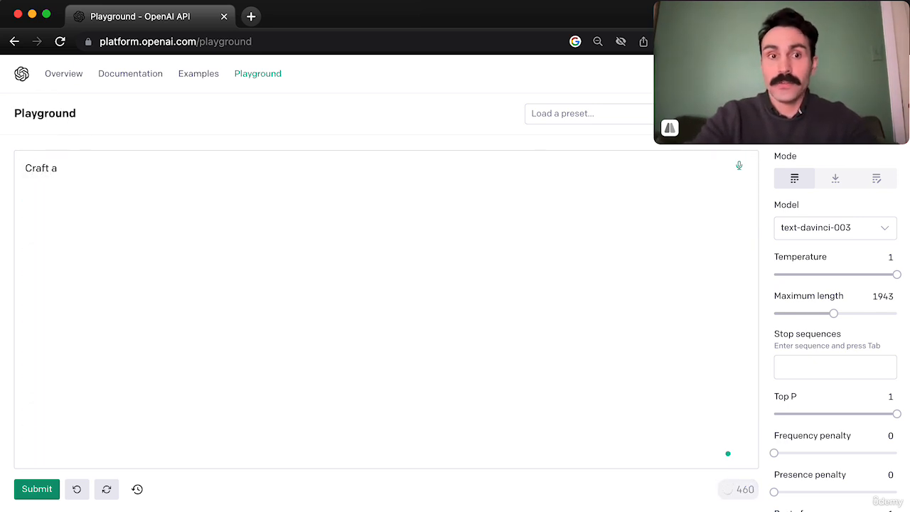
type("month long social media")
type("pagi")
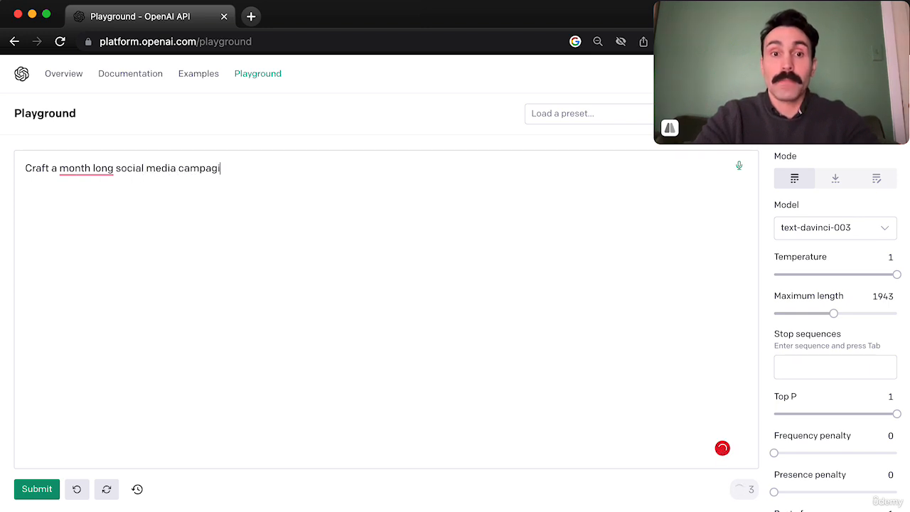
key("BackSpace")
key("BackSpace")
key("BackSpace")
type("ing")
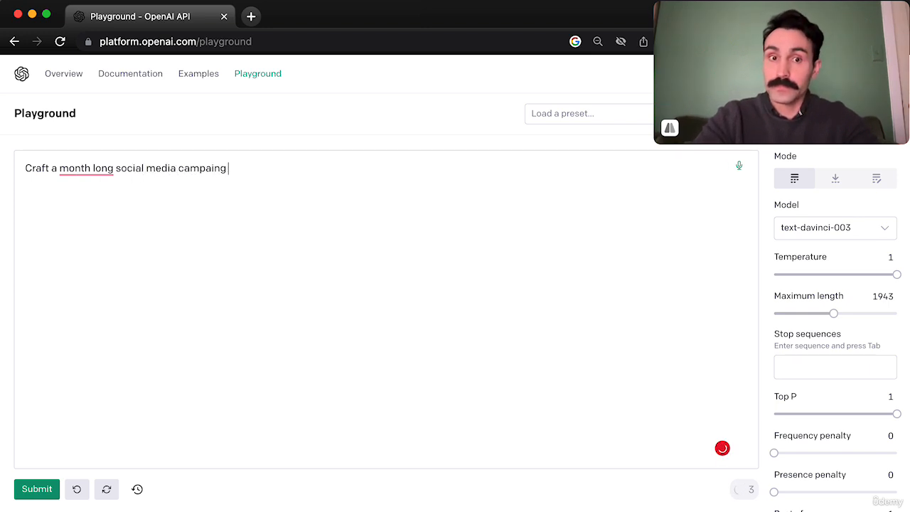
key("BackSpace")
key("BackSpace")
type("gn calender for")
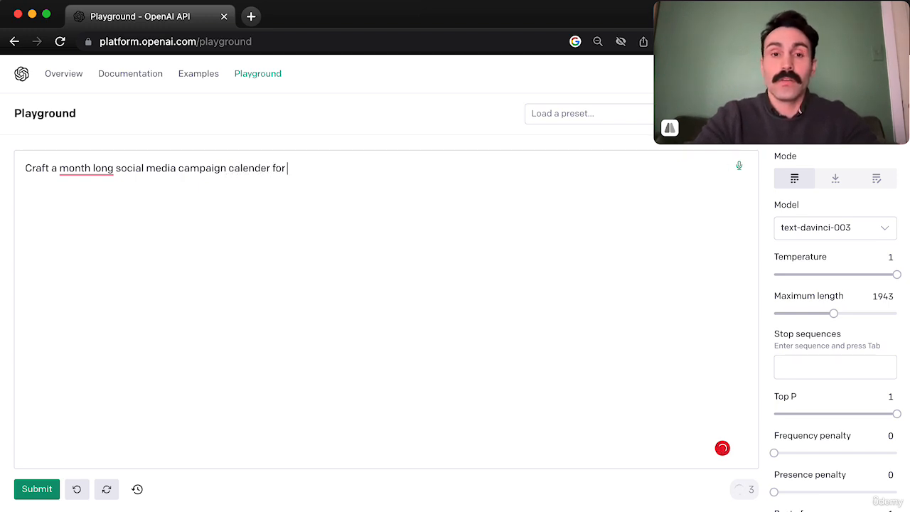
key("BackSpace")
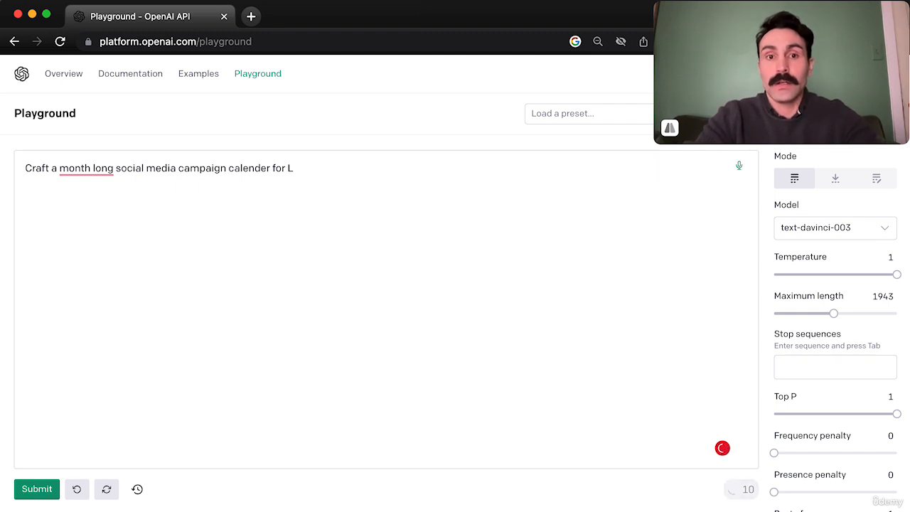
Complete the sentence with "Llama T-shirts." and accept the suggested correction to "month-long".
type("Llama T")
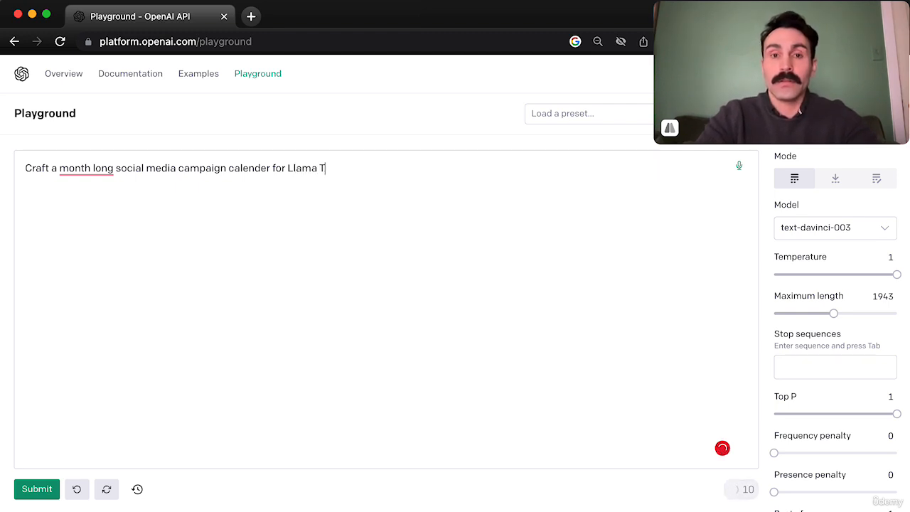
type("-shirt")
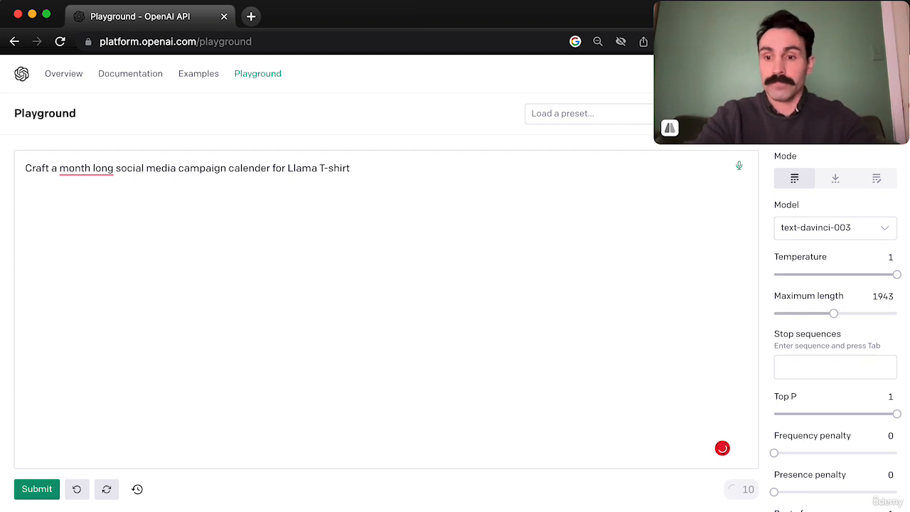
type("s.")
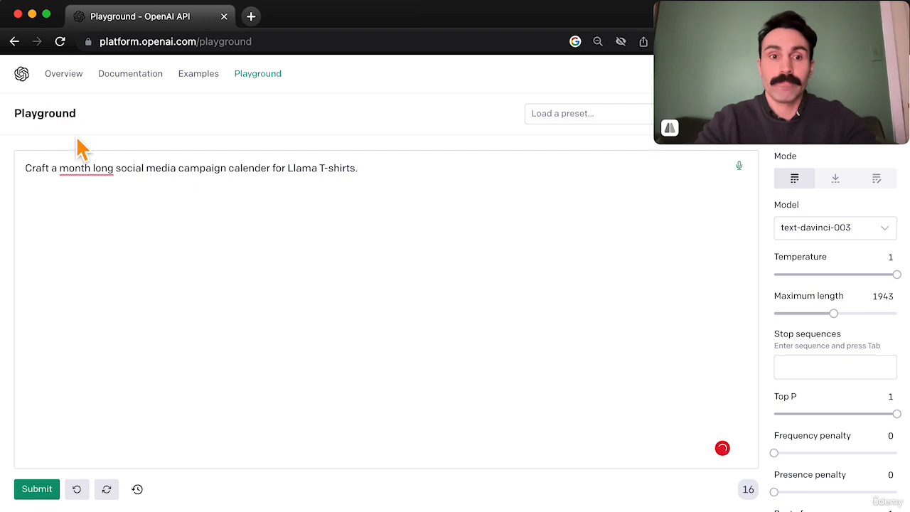
mouse_move(104, 181)
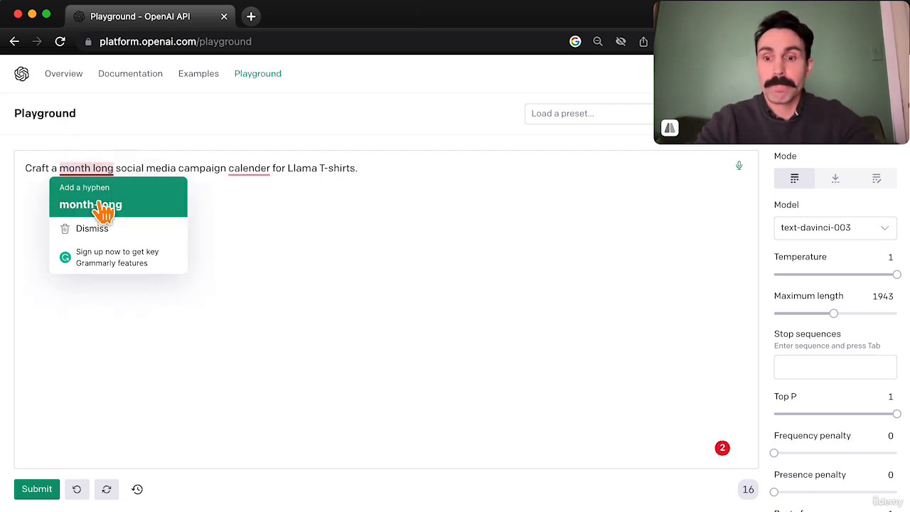
left_click(100, 206)
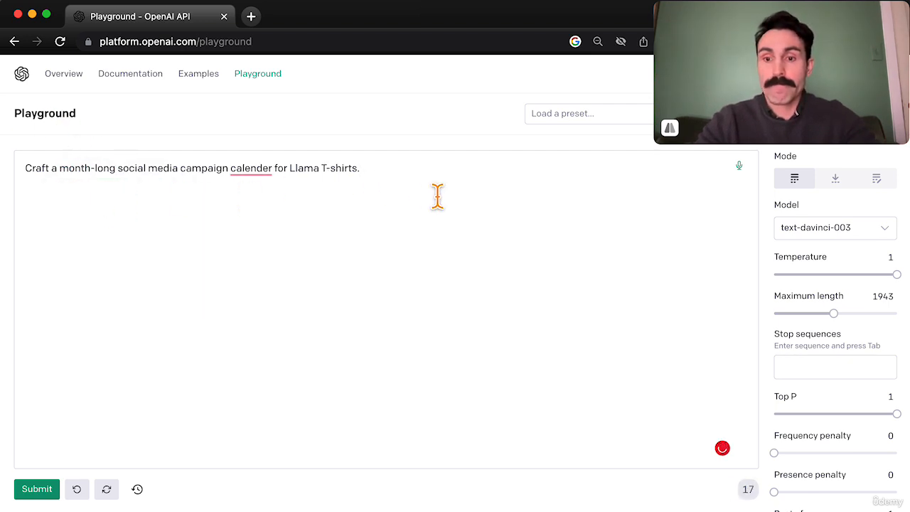
Add "We want to reach 100 million impressions." to the campaign calendar prompt and submit it.
type("We ")
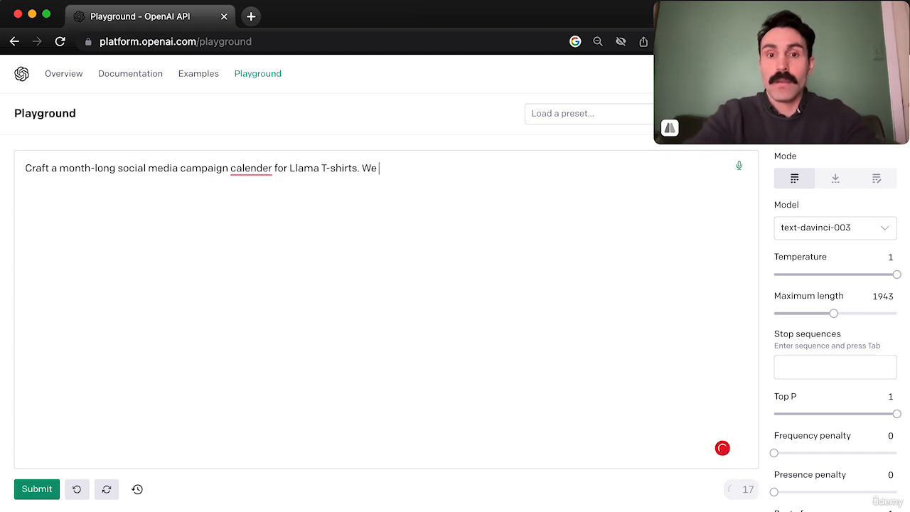
type("want to reach ")
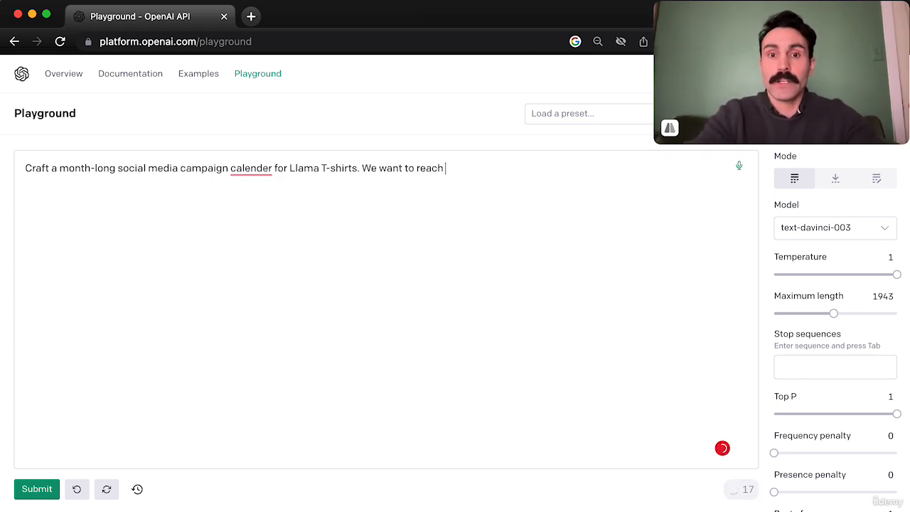
type("100 million ")
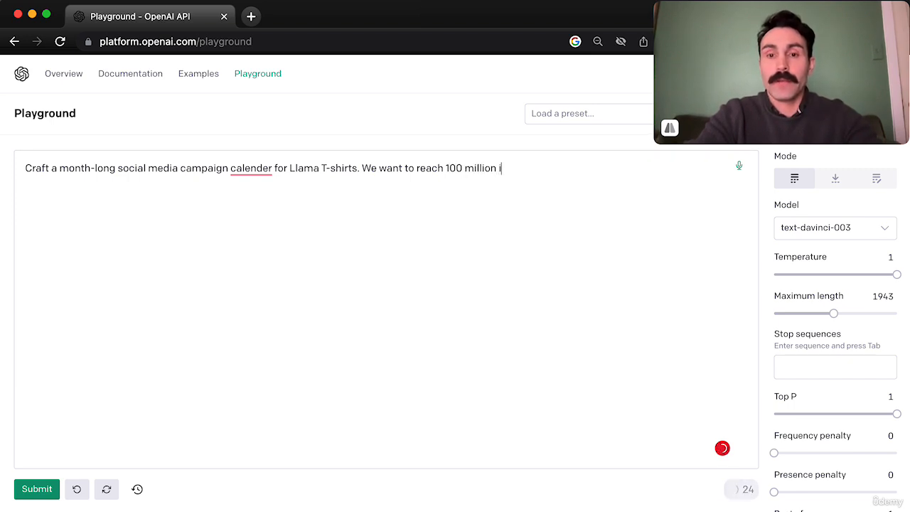
type("impressi")
type("ons")
key("BackSpace")
type("s.")
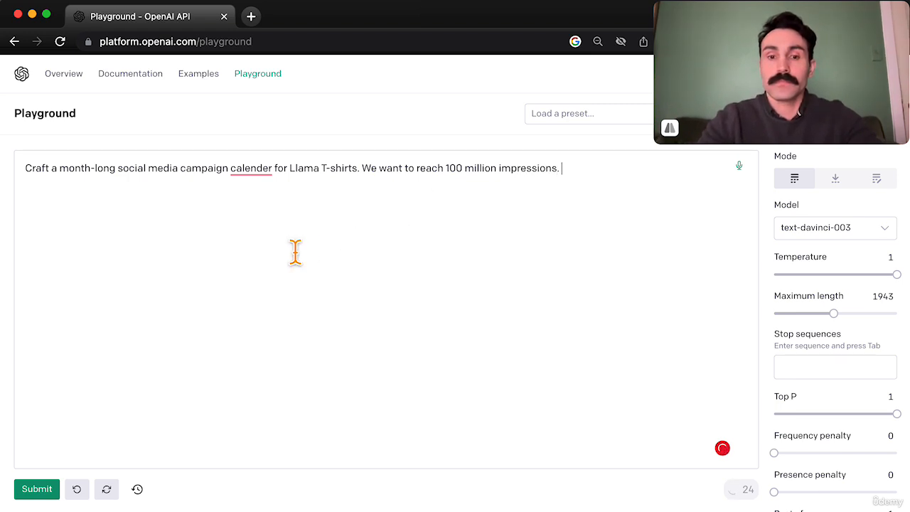
left_click(37, 488)
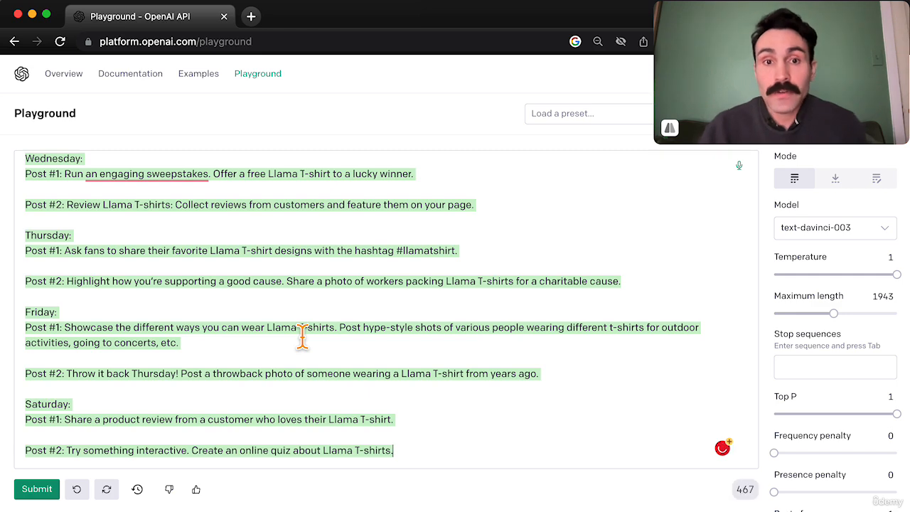
Review the generated campaign calendar and delete the trailing space after Sunday's Post #2.
scroll(302, 334, "up", 5)
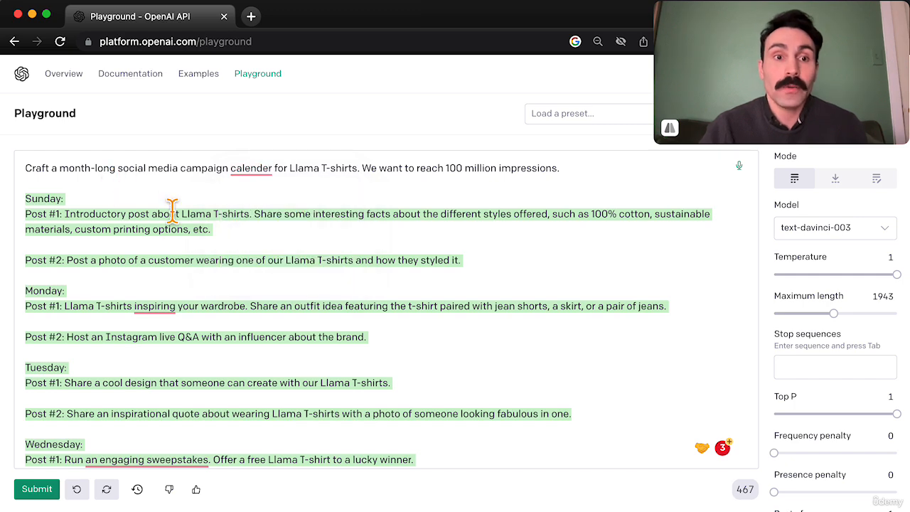
scroll(178, 221, "down", 5)
scroll(207, 268, "up", 5)
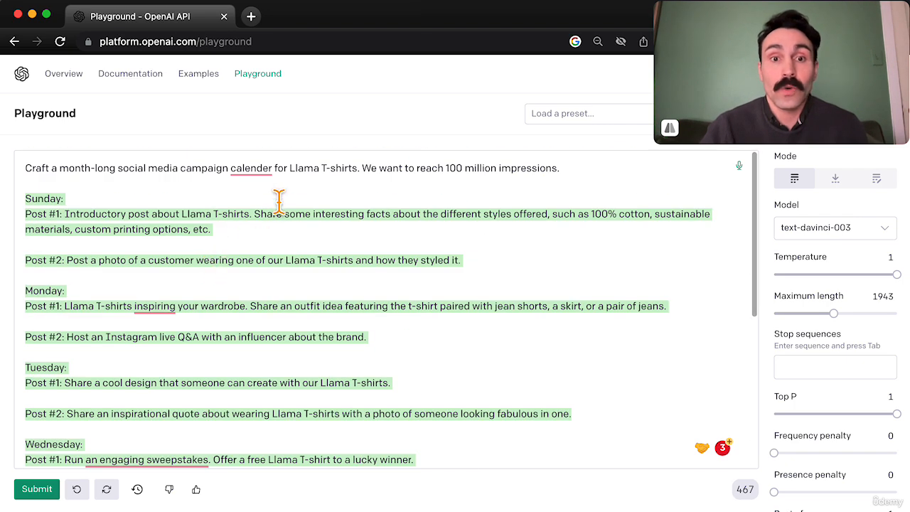
left_click(518, 310)
key("super+a")
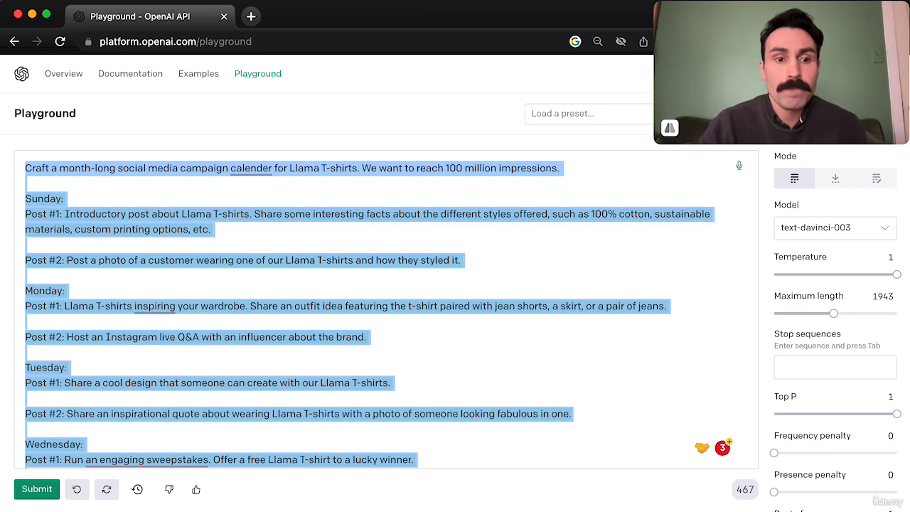
left_click(210, 315)
left_click(517, 267)
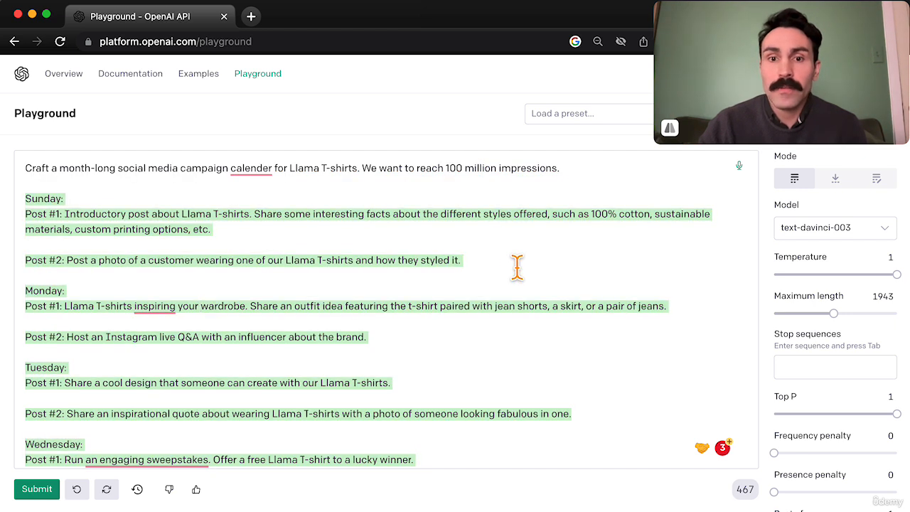
key("BackSpace")
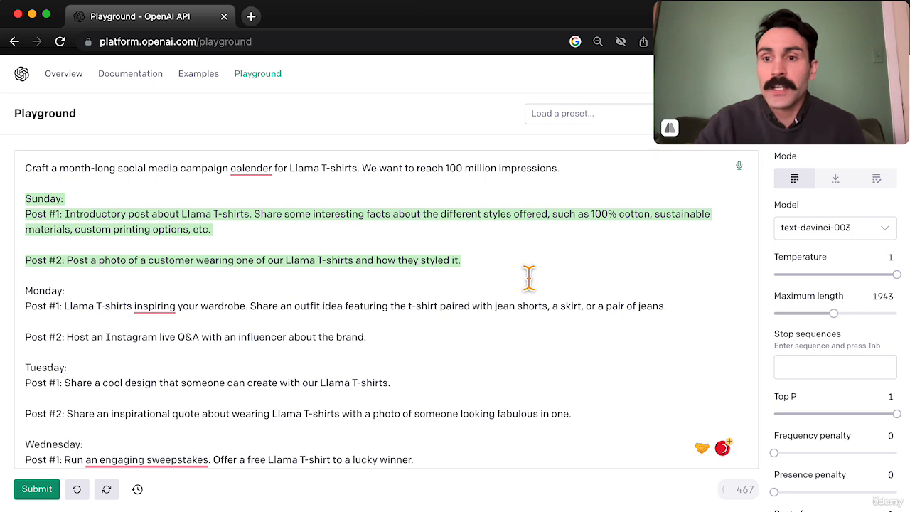